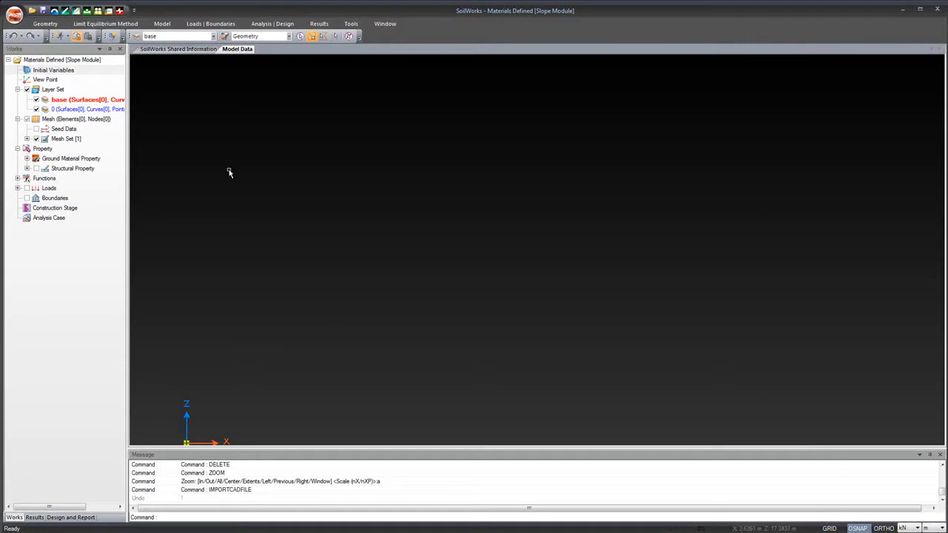
click(46, 24)
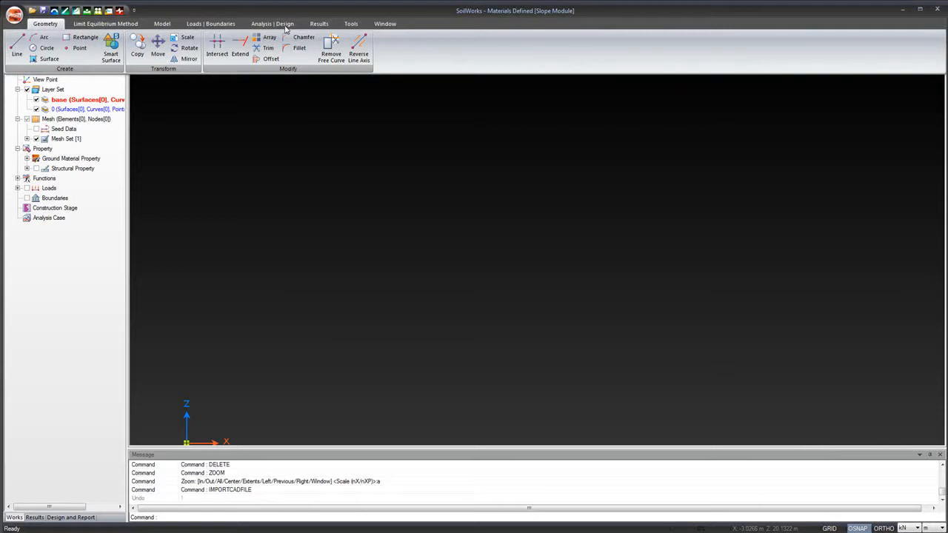
click(49, 29)
click(49, 29)
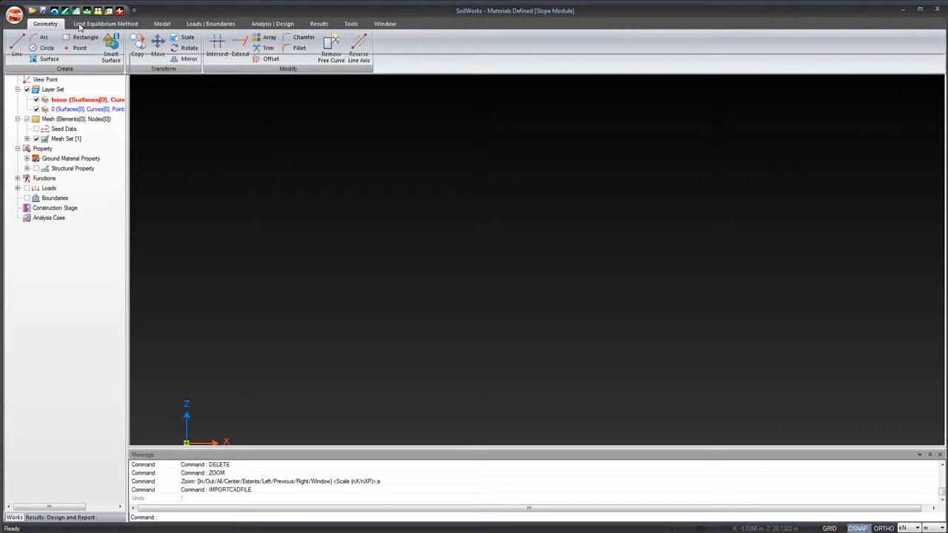
click(83, 26)
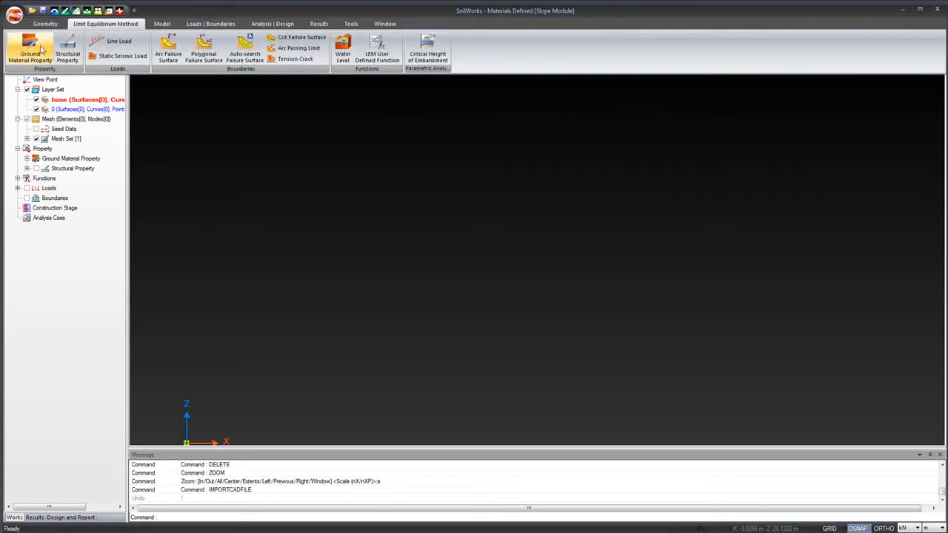
click(162, 24)
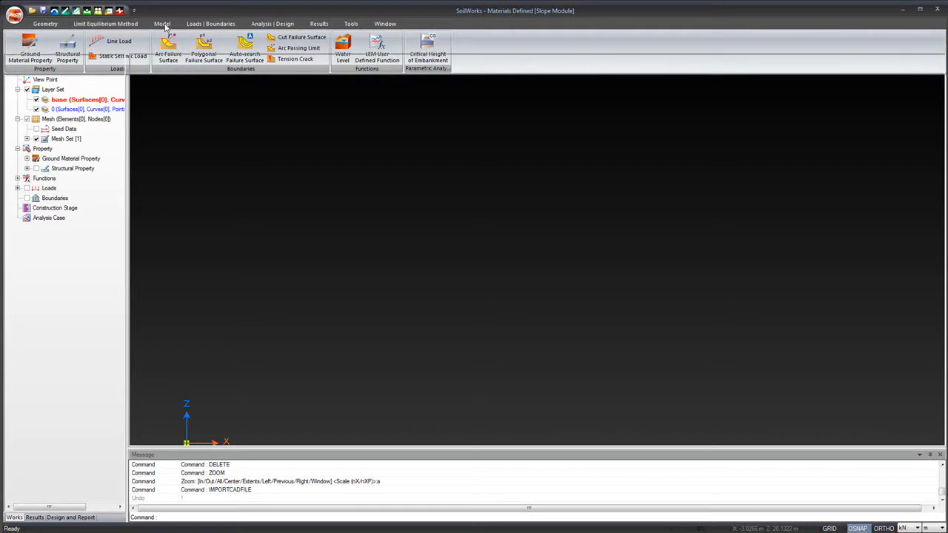
click(211, 25)
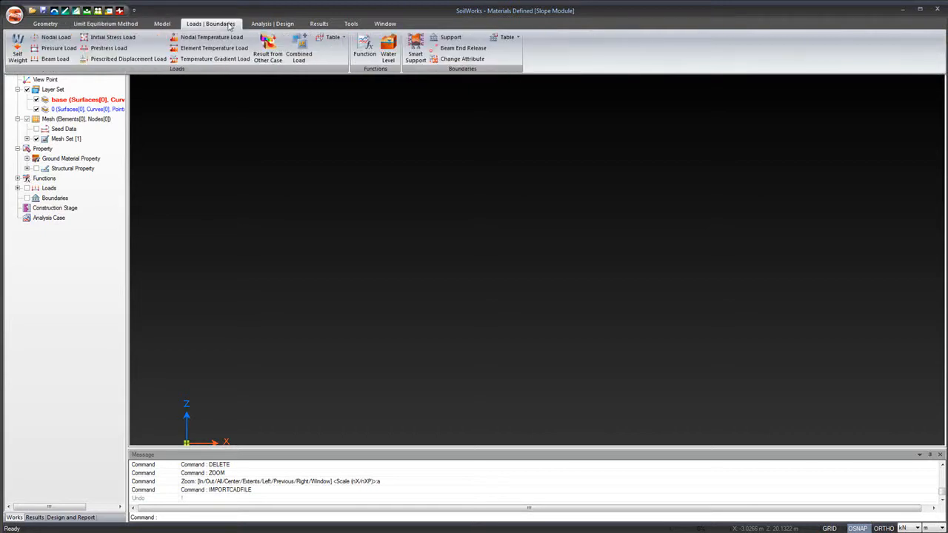
click(272, 23)
click(46, 24)
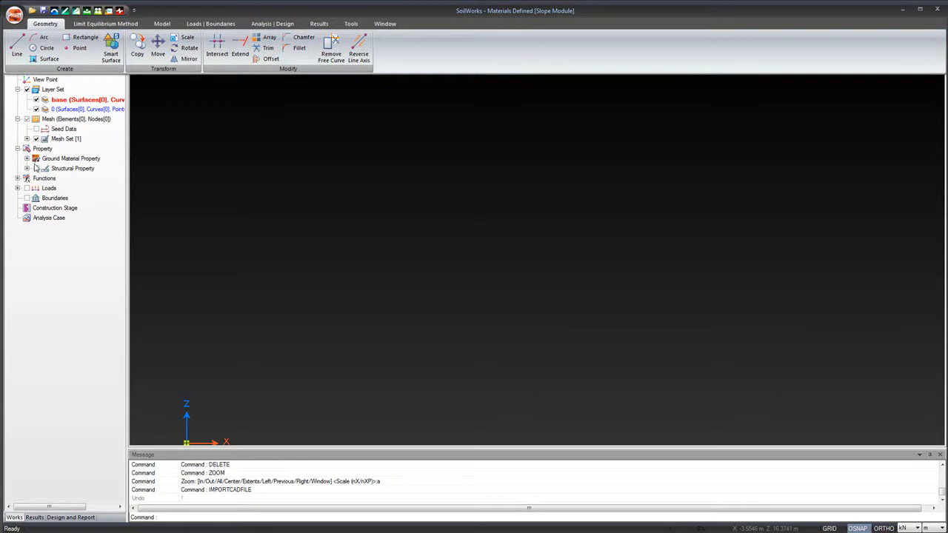
Open the definition of ground material 1, Weathered Soil, and bring up the ground material database
click(27, 158)
right_click(67, 169)
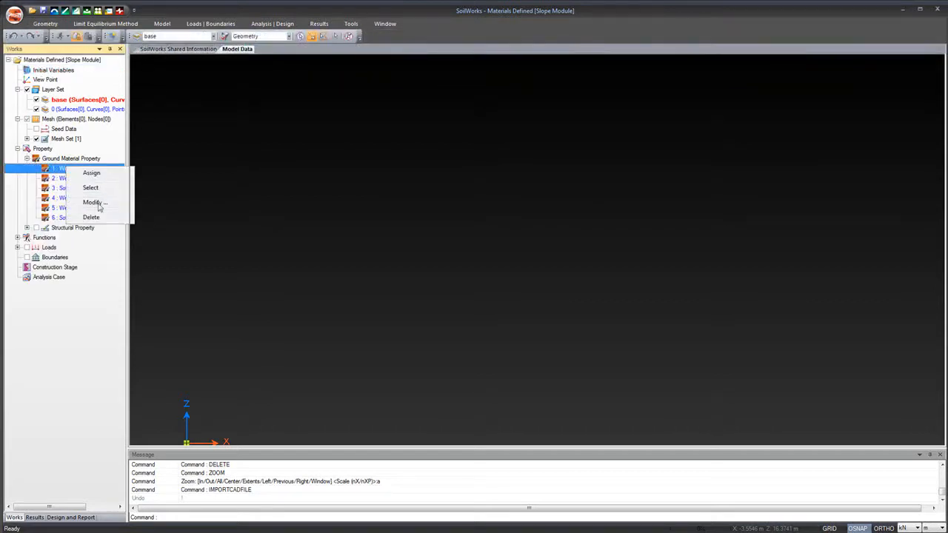
click(83, 202)
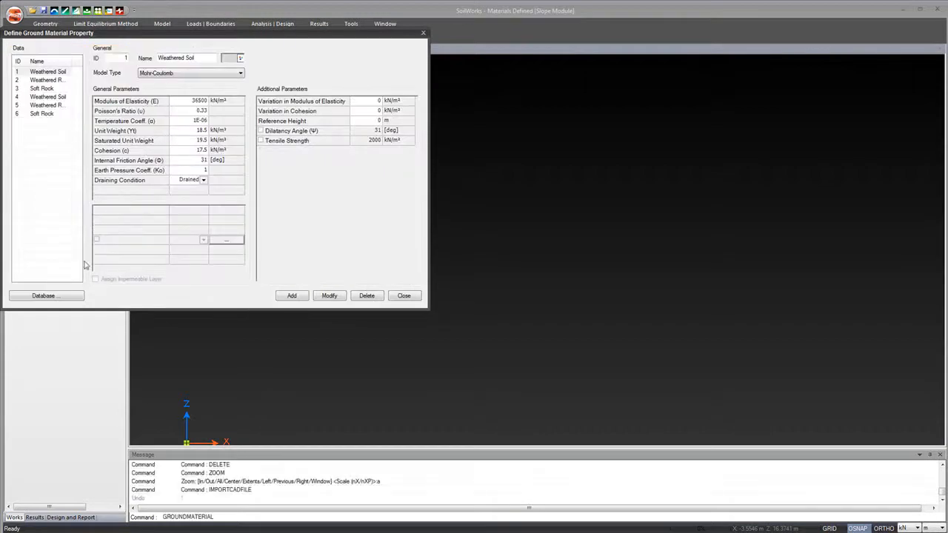
key(Return)
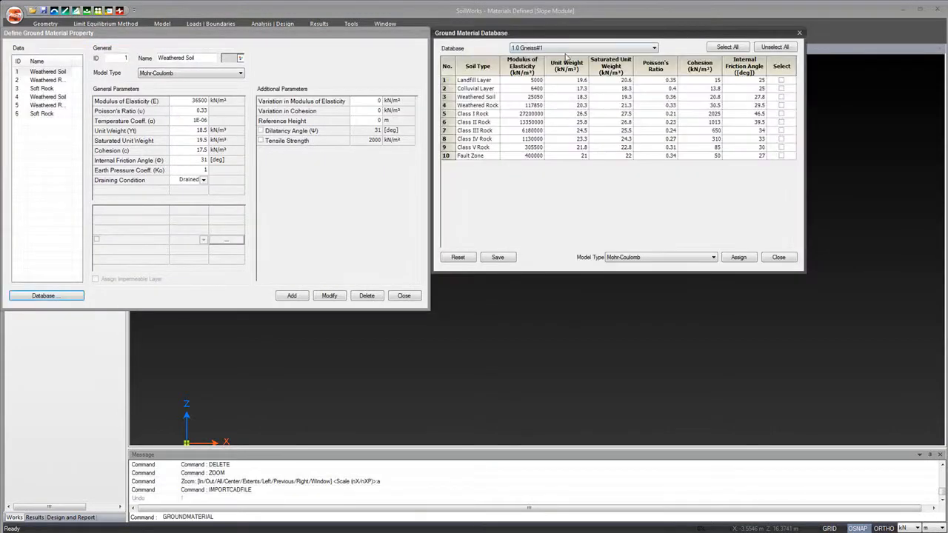
Browse the ground material database sets, including 4.1 Sandstone#1 and 3.4 Etc.#3, and close the material definitions without changing them
click(571, 48)
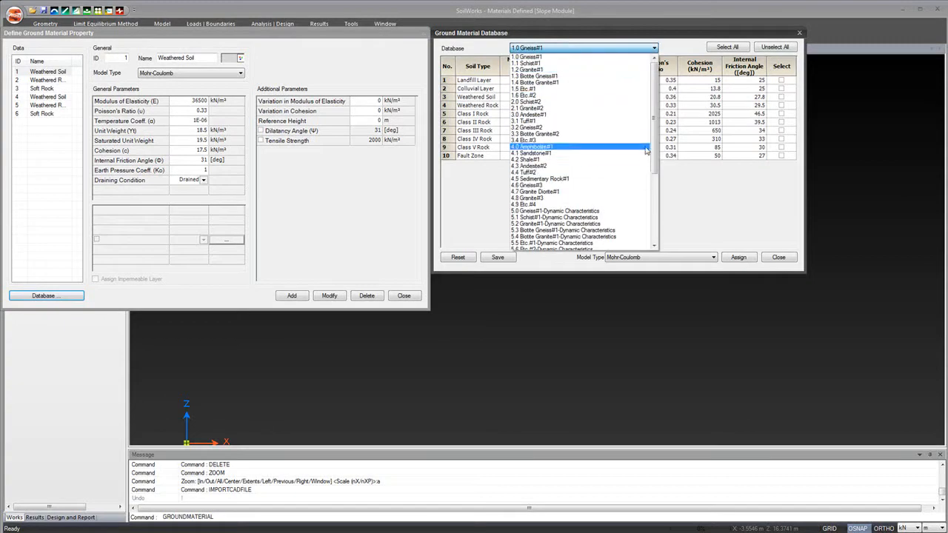
click(537, 140)
click(606, 49)
click(601, 68)
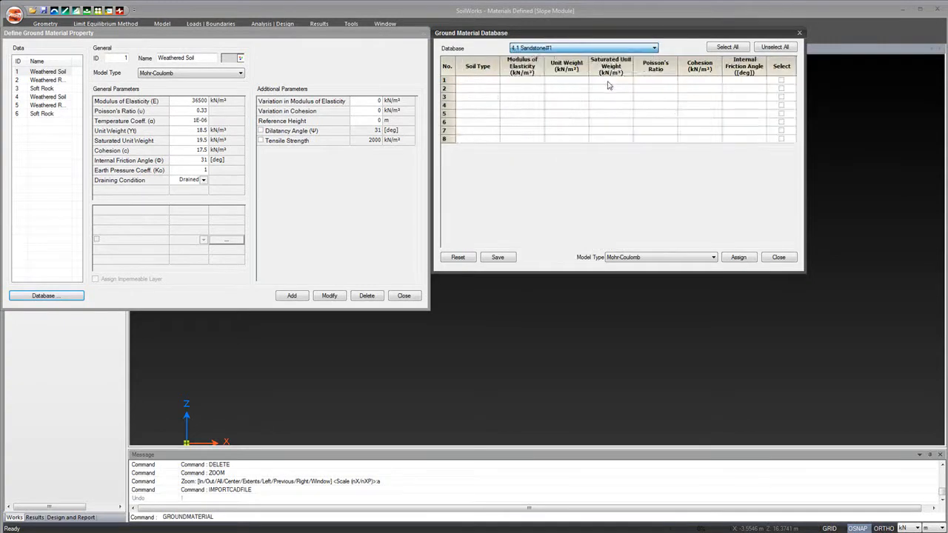
scroll(636, 49, up, 1)
click(641, 49)
click(640, 49)
click(640, 49)
drag(654, 119, 662, 45)
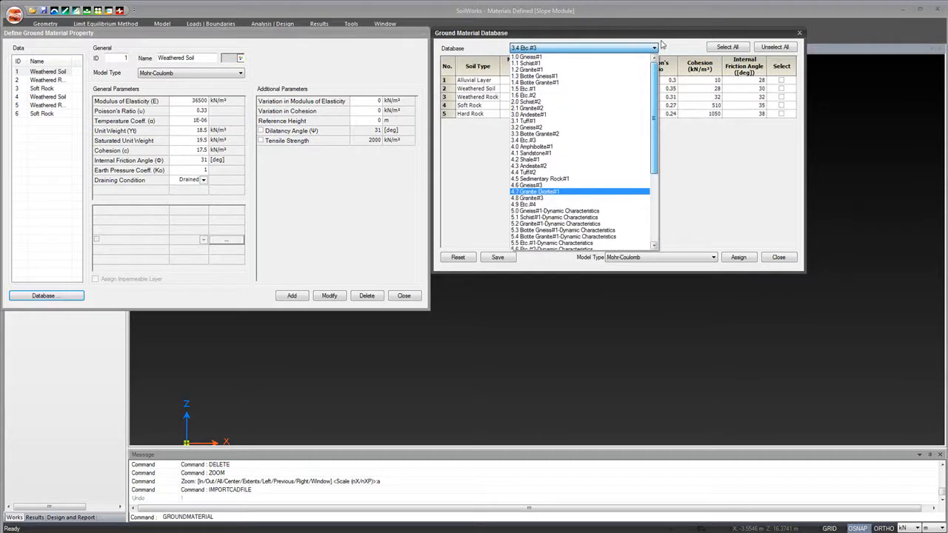
click(540, 140)
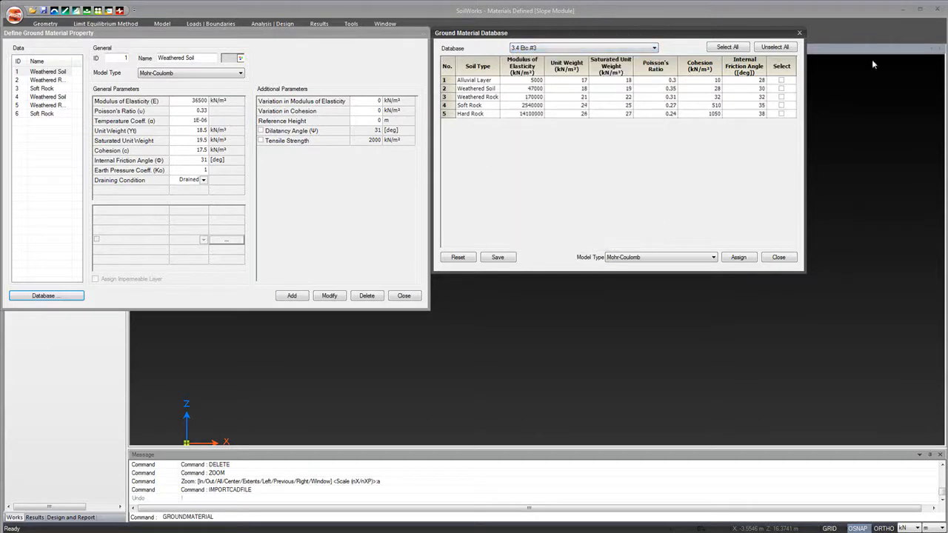
click(798, 33)
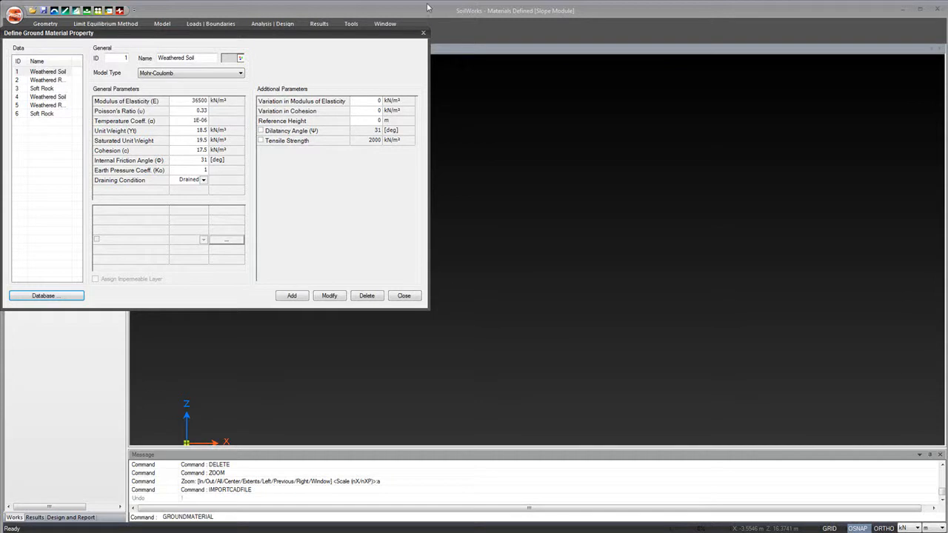
click(423, 34)
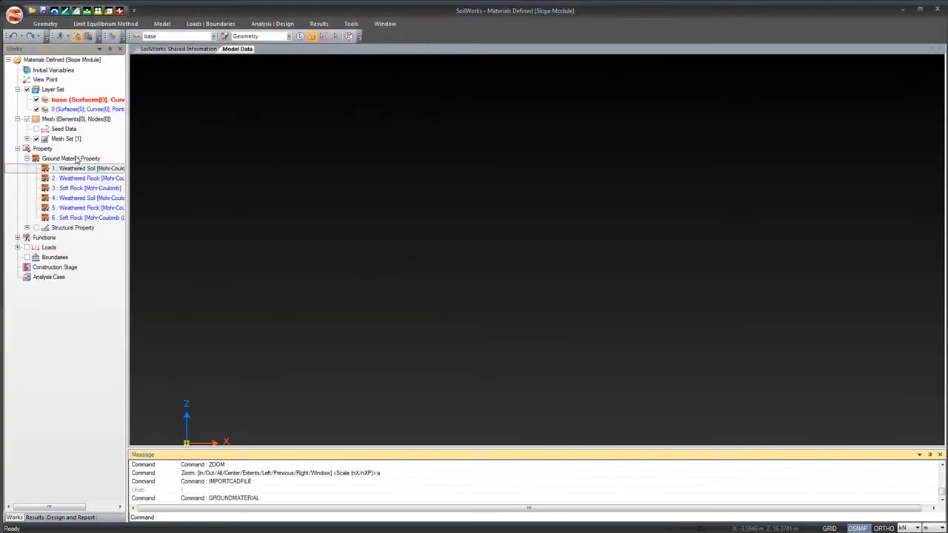
click(27, 159)
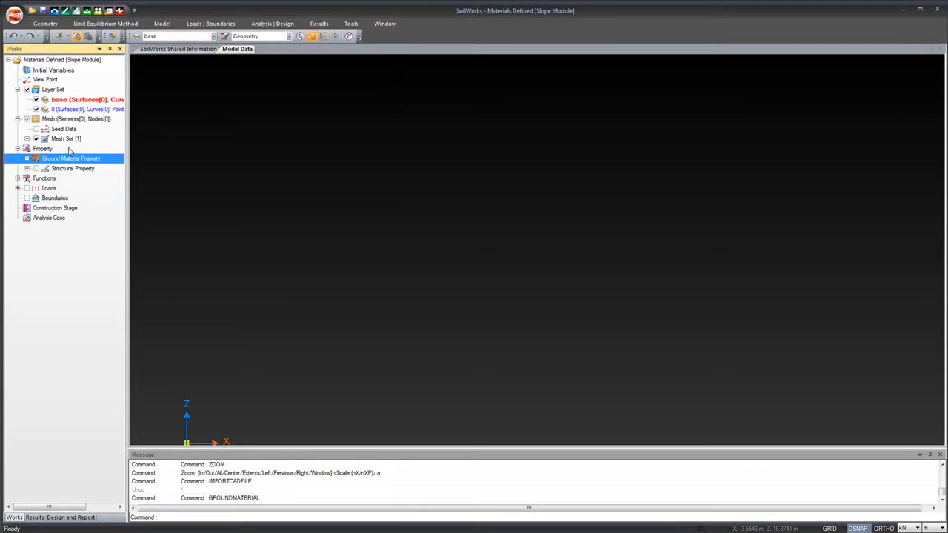
Import the AutoCAD drawing "Soil Nail Reinforced Slope Stability Analysis" into the slope model
click(12, 19)
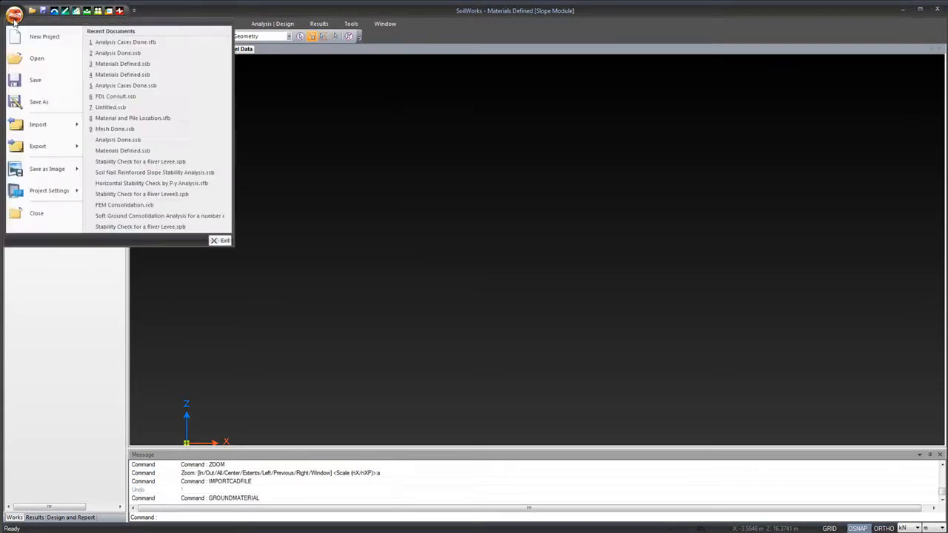
click(35, 132)
click(133, 39)
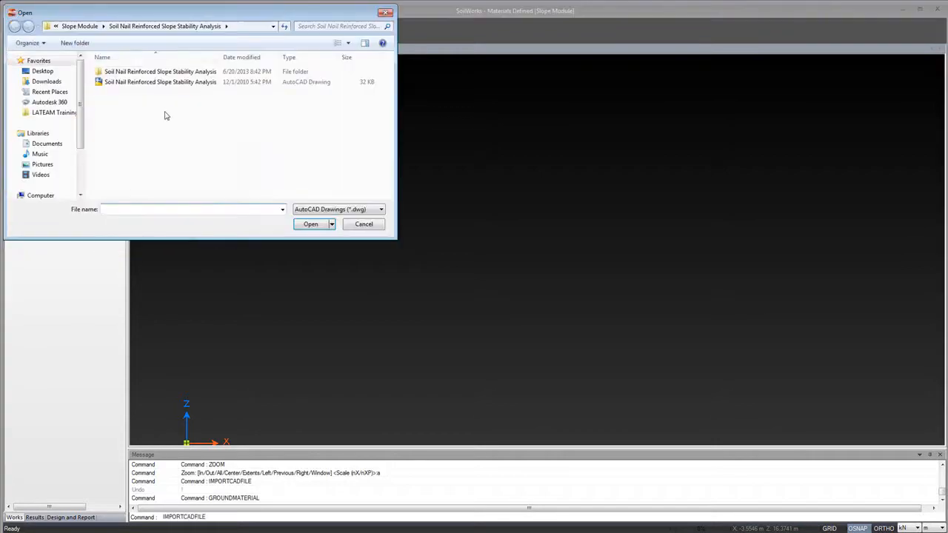
click(135, 83)
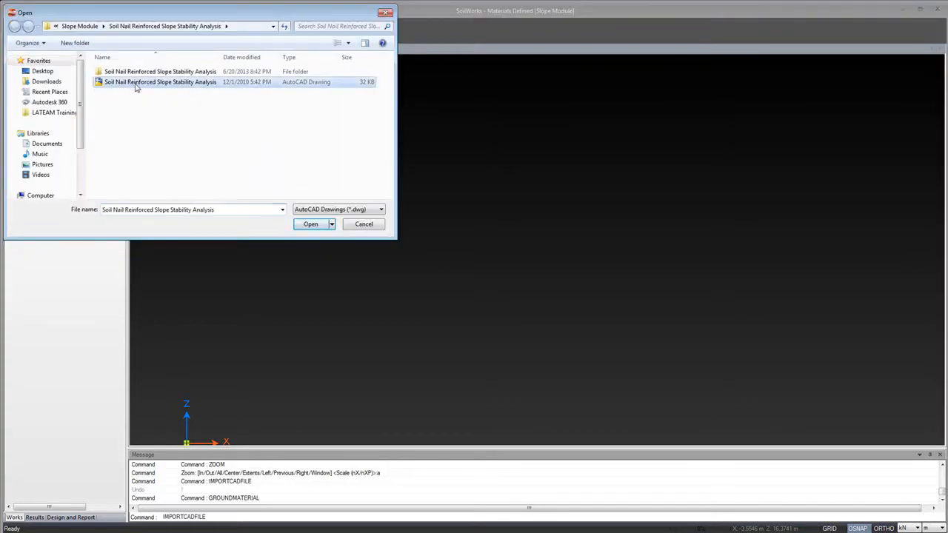
click(308, 228)
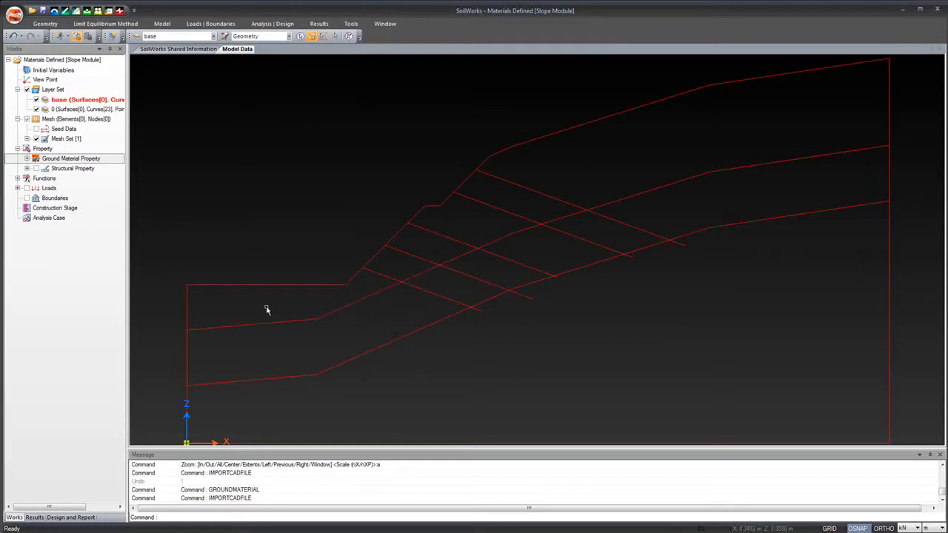
Review the Nail (LEM) structural property and its available element types, and close it without changes
click(26, 168)
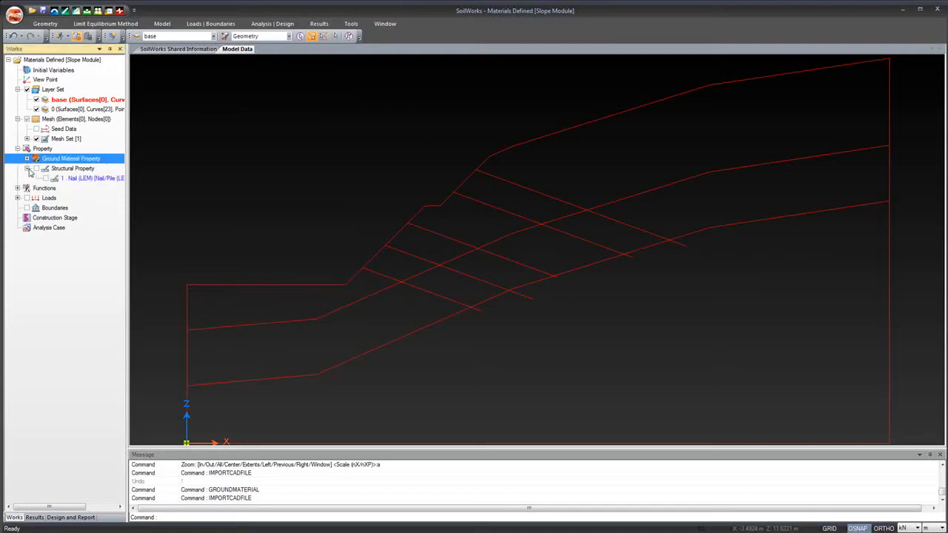
right_click(82, 180)
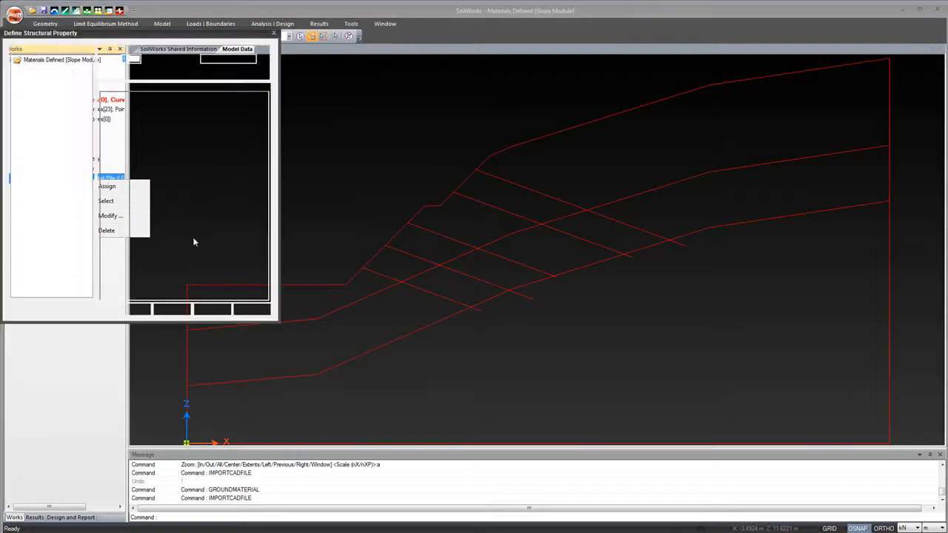
click(217, 74)
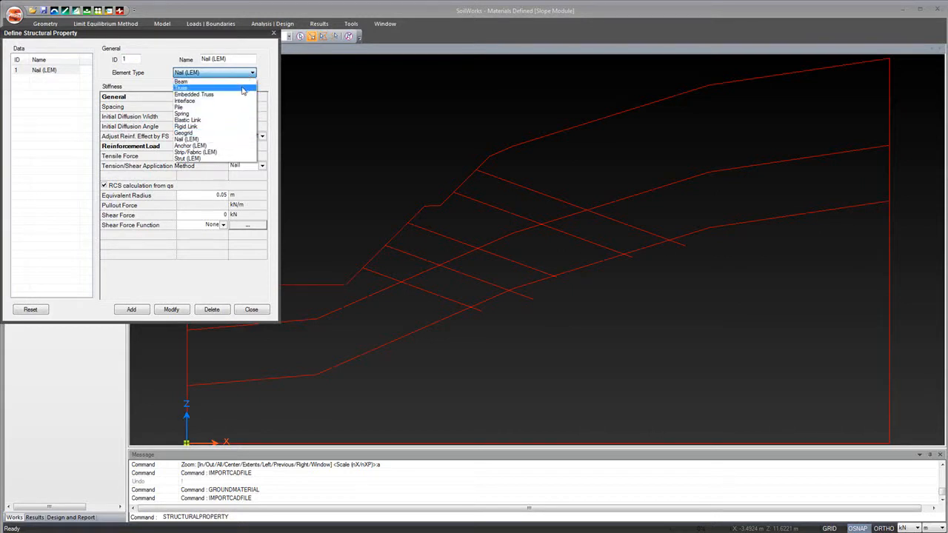
click(268, 72)
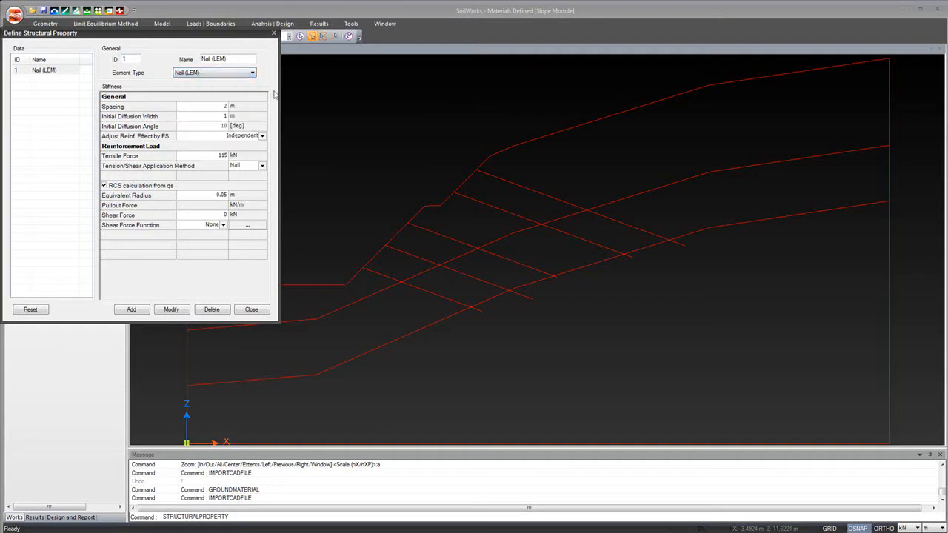
click(273, 34)
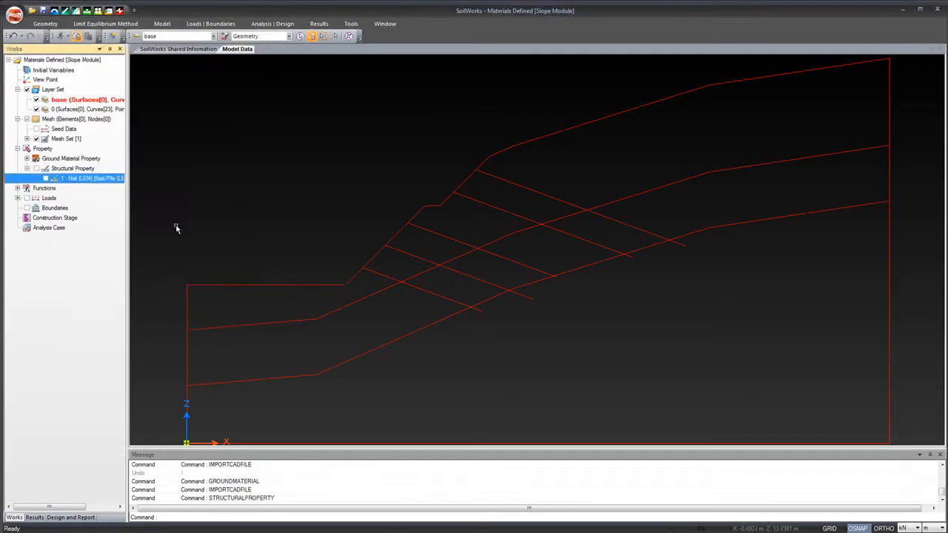
Assign the Nail (LEM) structural property to the five inclined nail lines in the slope
click(438, 297)
click(463, 273)
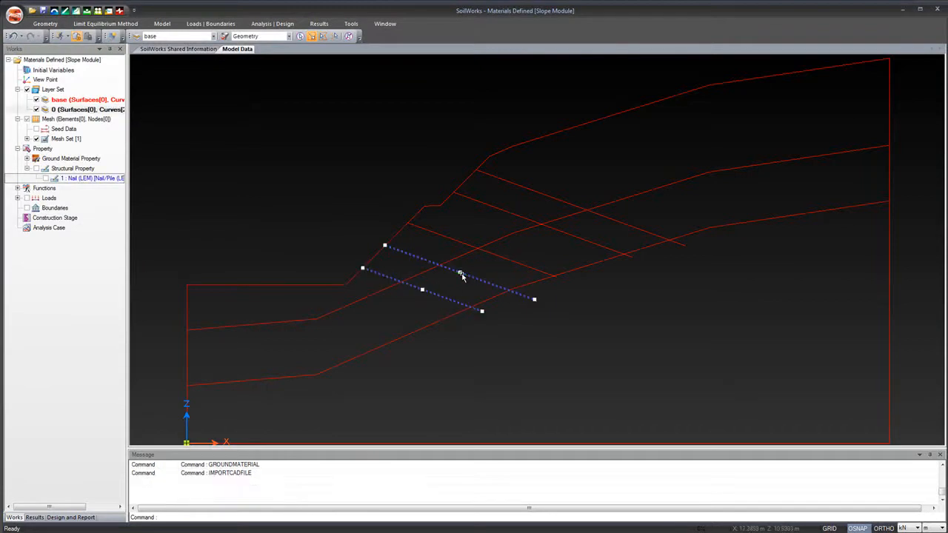
click(506, 259)
click(564, 232)
click(612, 219)
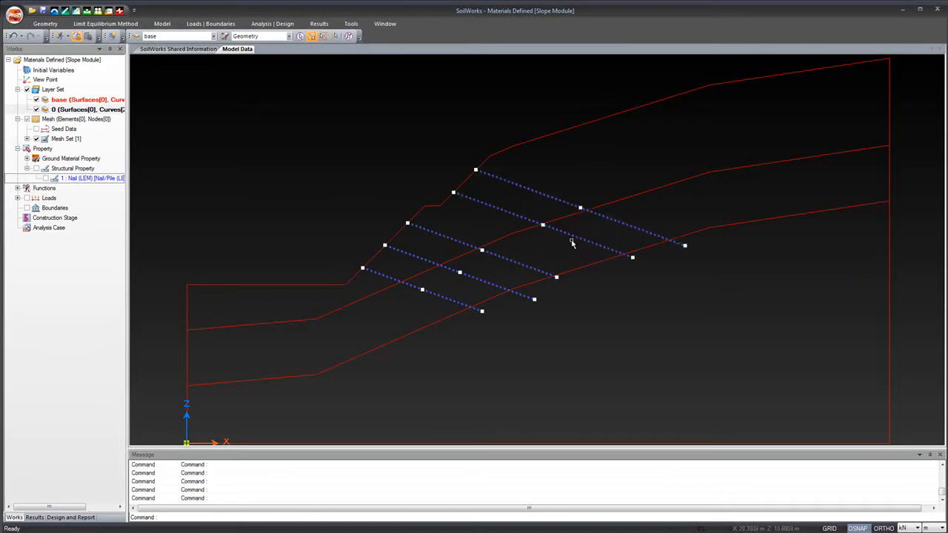
click(82, 181)
drag(82, 181, 260, 203)
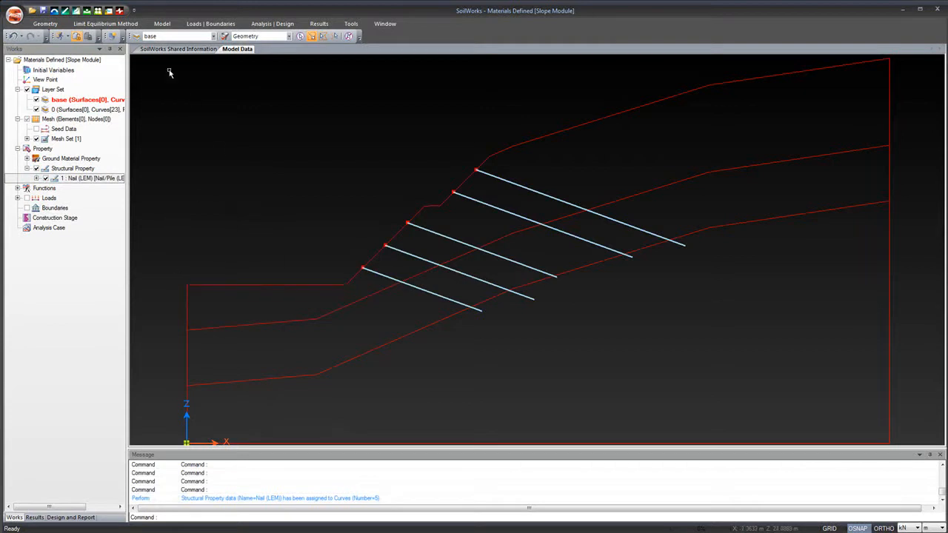
Generate smart surfaces for the three soil layers enclosed by the imported slope geometry
click(58, 25)
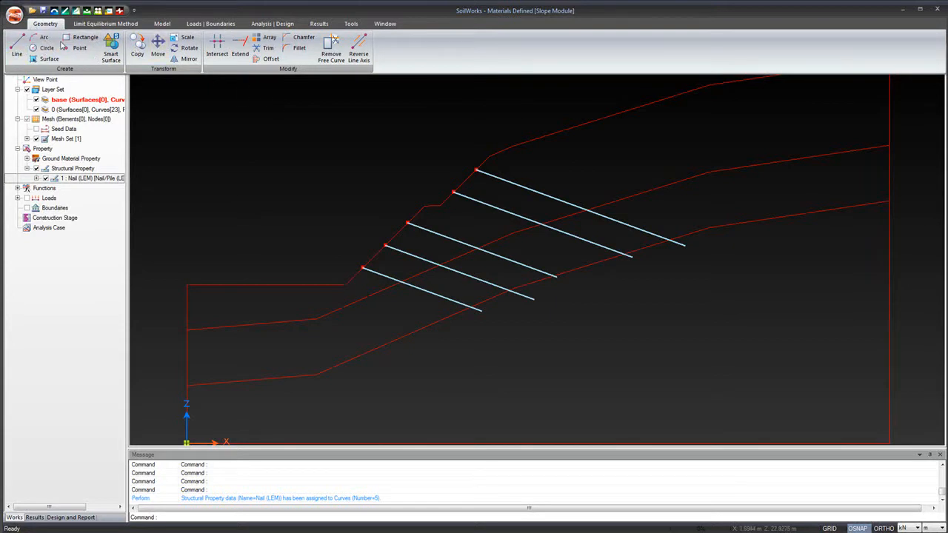
click(115, 61)
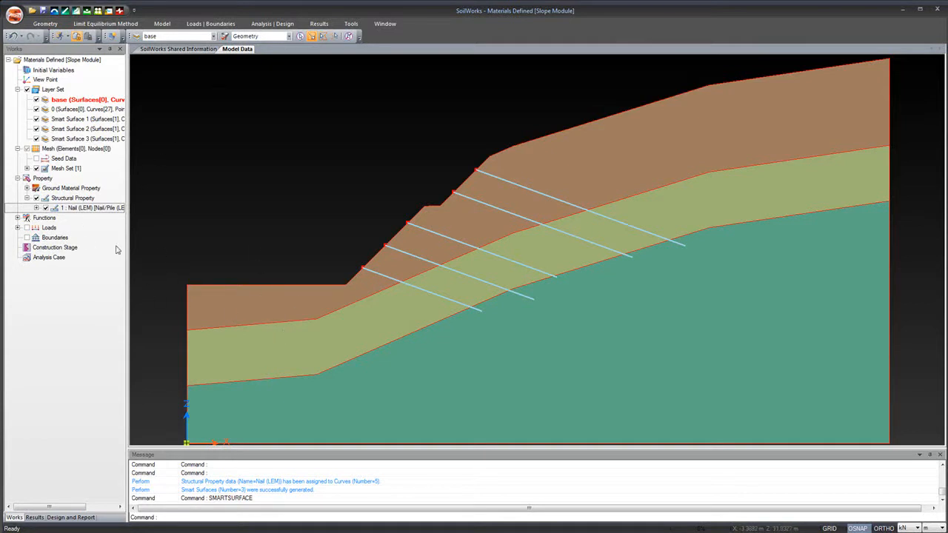
Assign ground material 1, Weathered Soil, to the uppermost layer surface of the slope
click(26, 189)
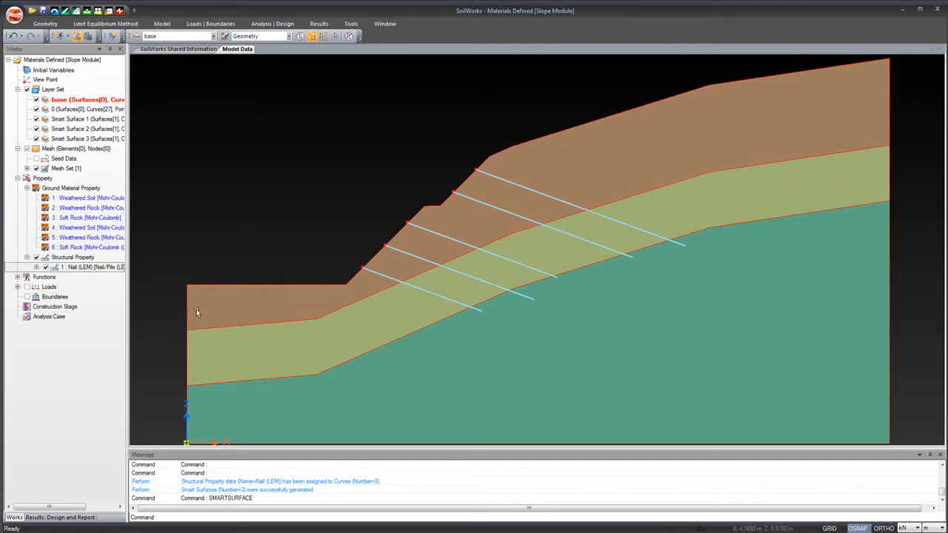
click(249, 309)
click(242, 301)
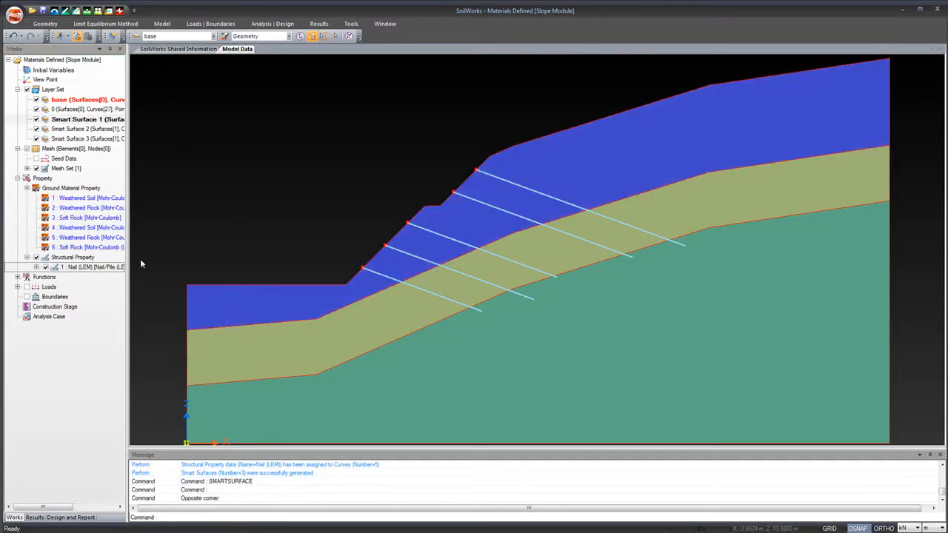
drag(75, 203, 206, 189)
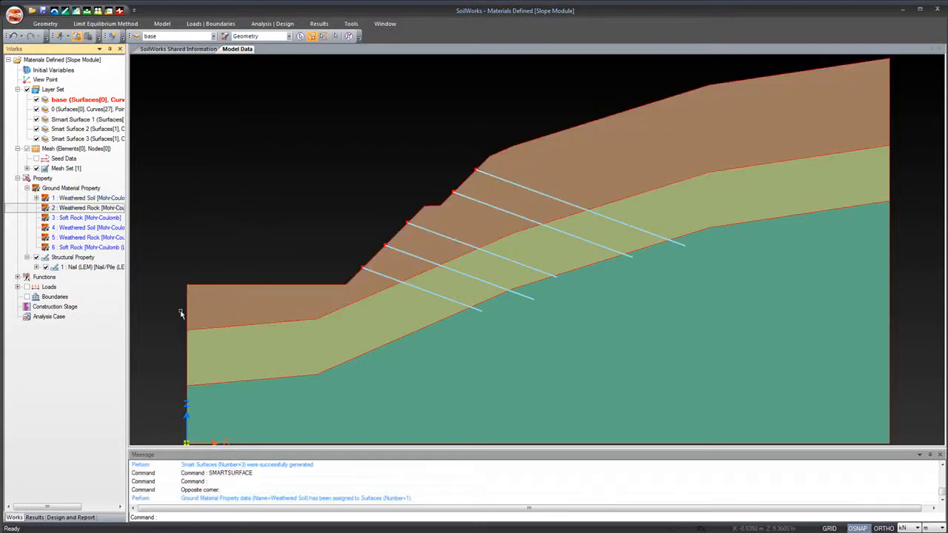
Assign ground material 2, Weathered Rock, to the middle layer surface of the slope
click(262, 368)
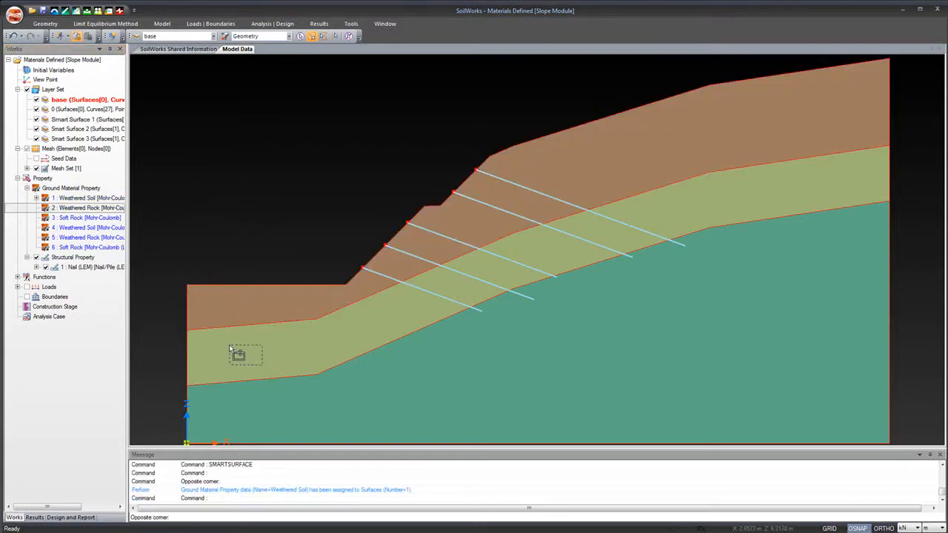
click(229, 349)
drag(82, 209, 203, 215)
Assign ground material 3, Soft Rock, to the lowest layer surface of the slope
click(271, 412)
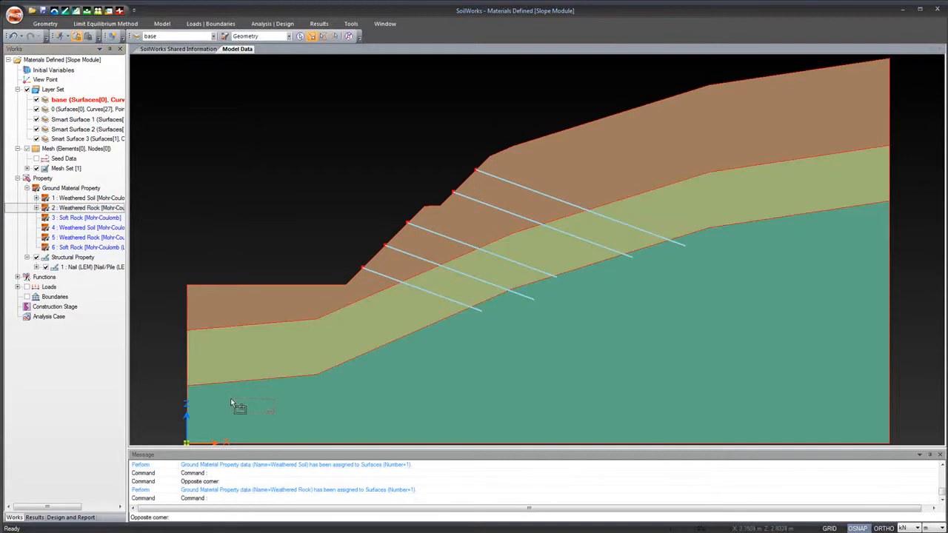
click(231, 404)
drag(91, 222, 227, 205)
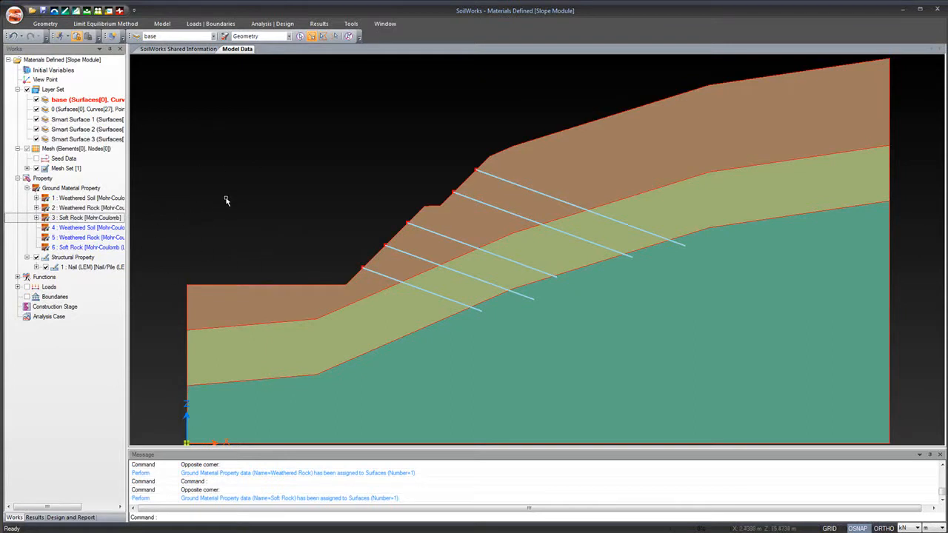
Generate a very fine Smart Mesh with higher-order triangular elements, registering each mesh set by domains
click(134, 22)
click(158, 24)
click(97, 54)
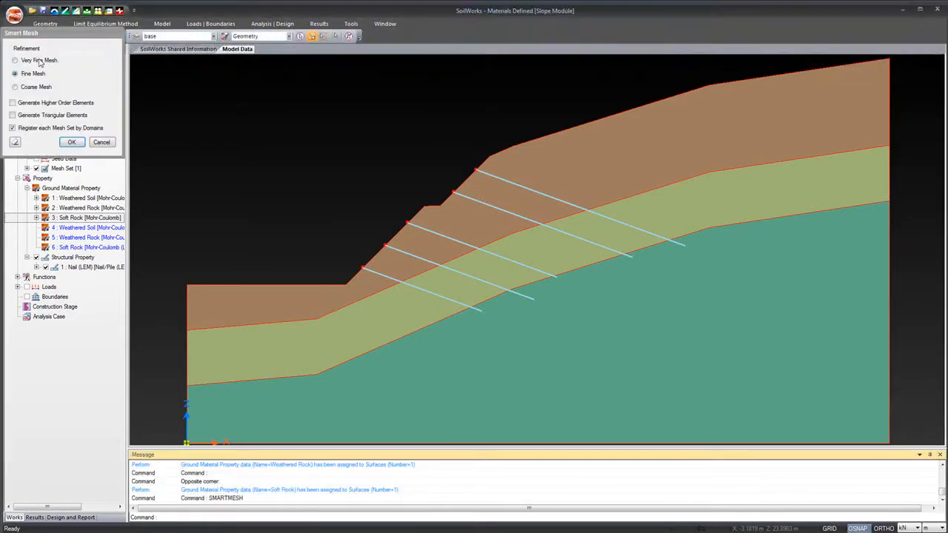
click(40, 62)
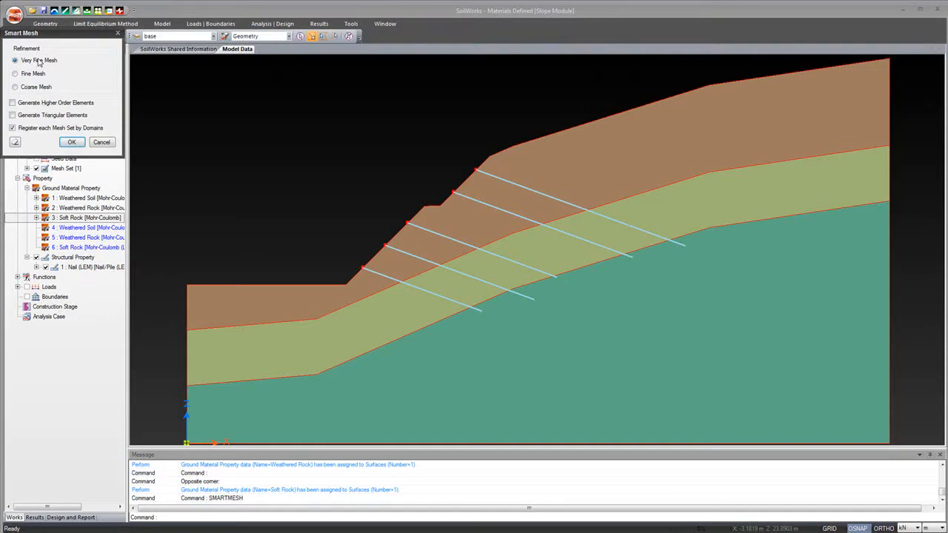
click(30, 104)
click(26, 117)
click(65, 143)
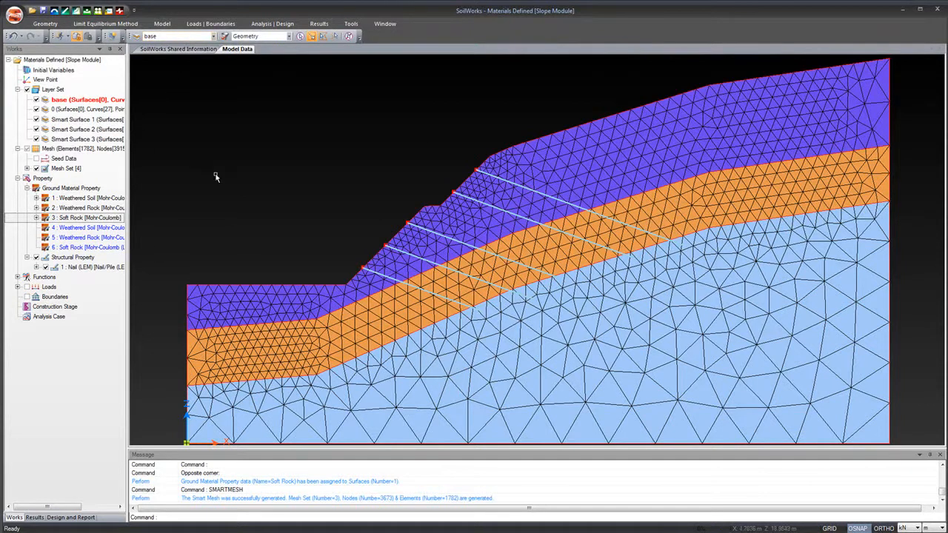
Generate smart supports in Boundary Set, considering all mesh sets of the slope model
click(202, 27)
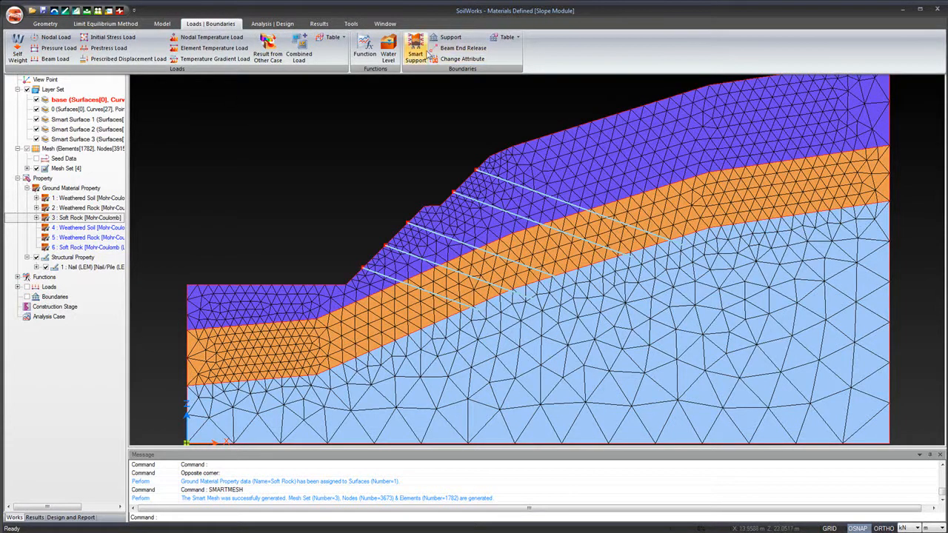
click(416, 61)
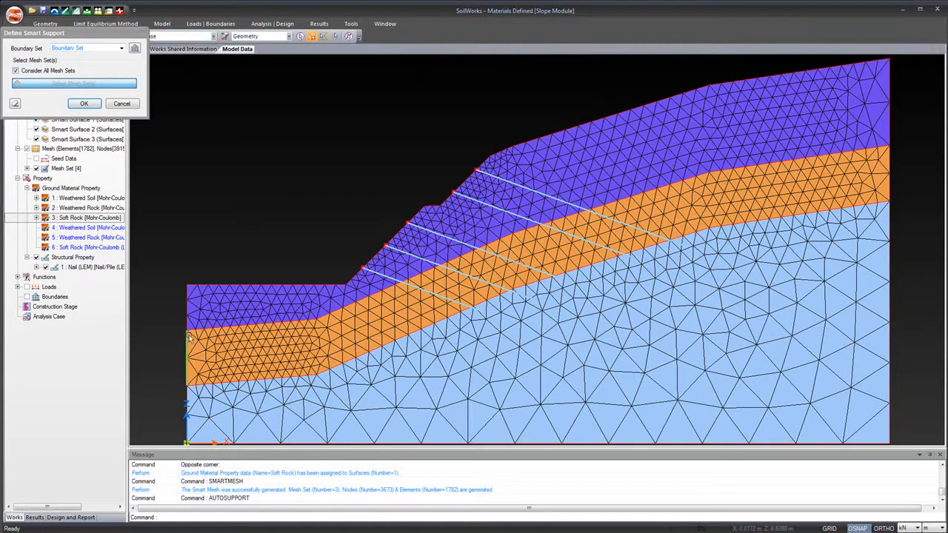
click(84, 103)
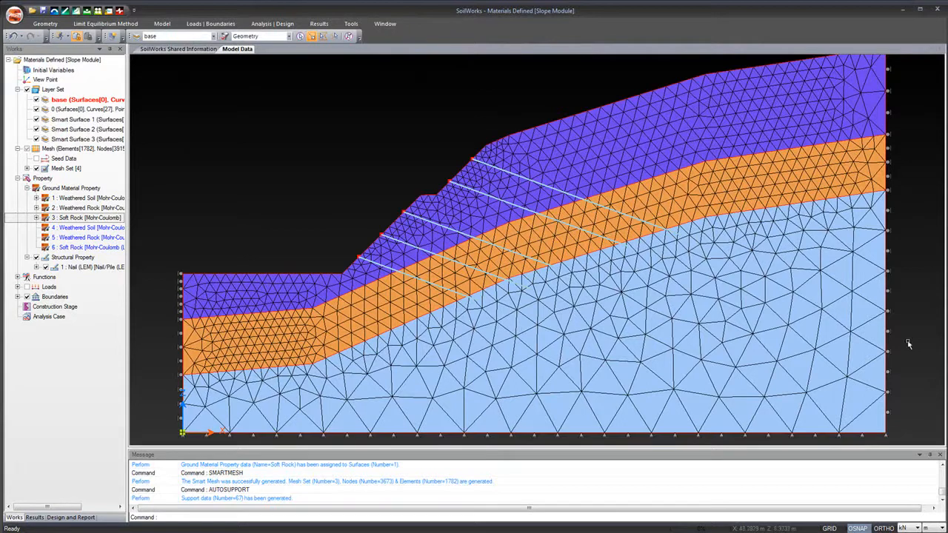
drag(853, 238, 855, 244)
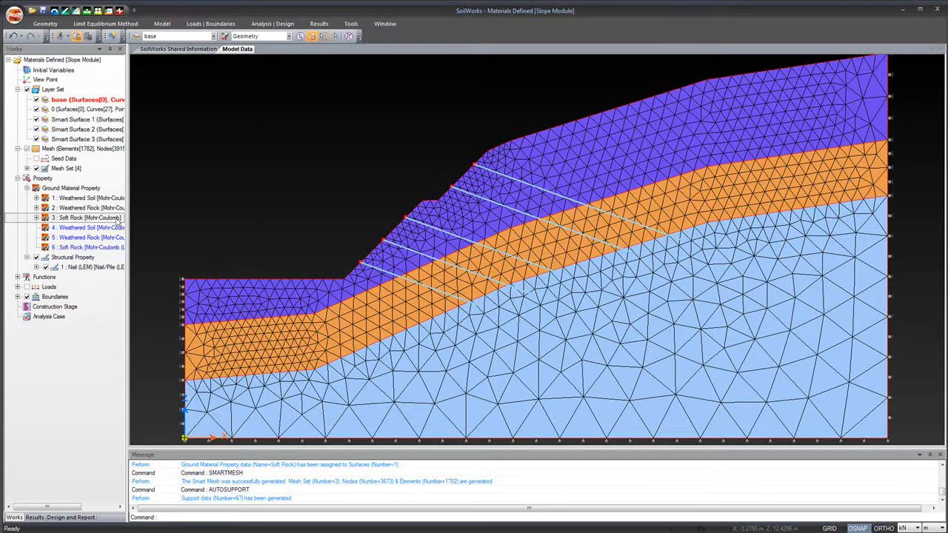
Widen the model tree to read the full ground material names and highlight material 4, Weathered Soil (LEM)
drag(127, 220, 176, 222)
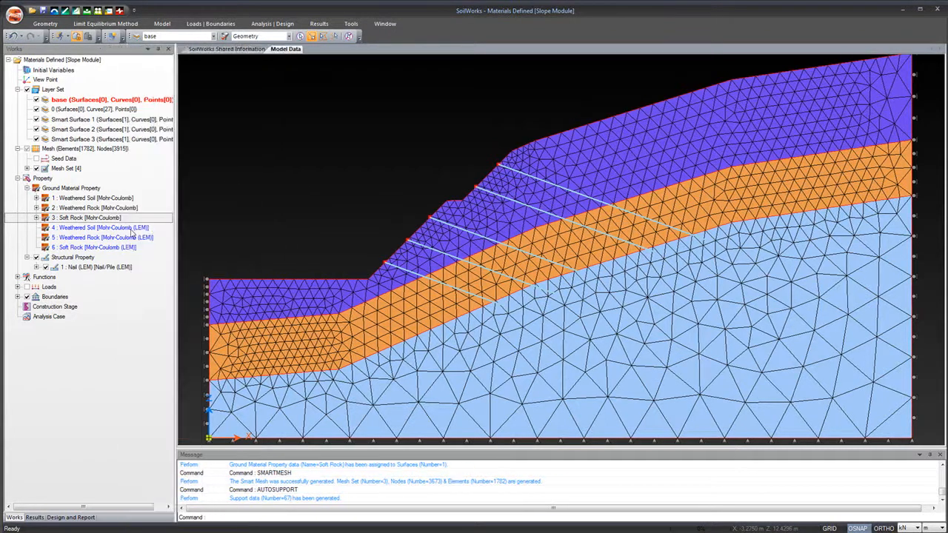
click(131, 228)
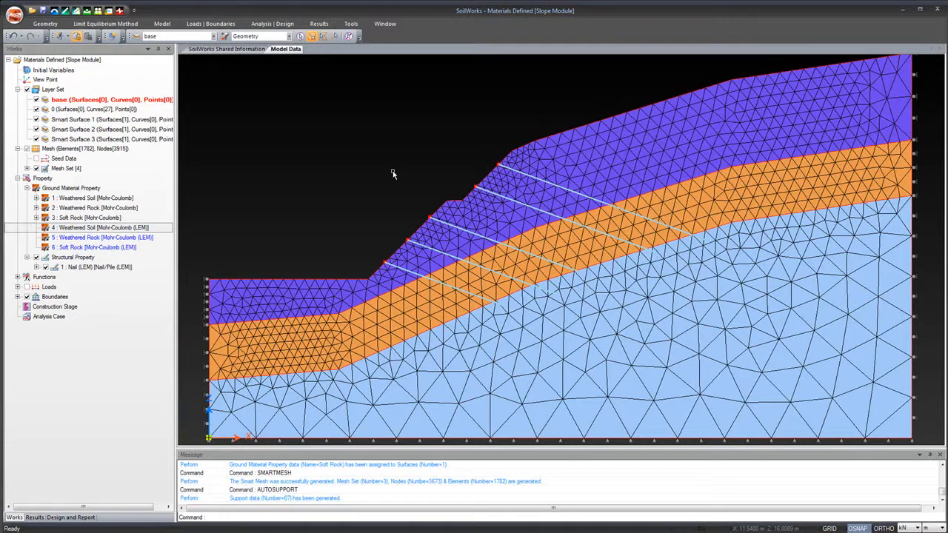
Start a new analysis case using the Strength Reduction Method and include the Soft Rock and Weathered Soil mesh sets
click(268, 25)
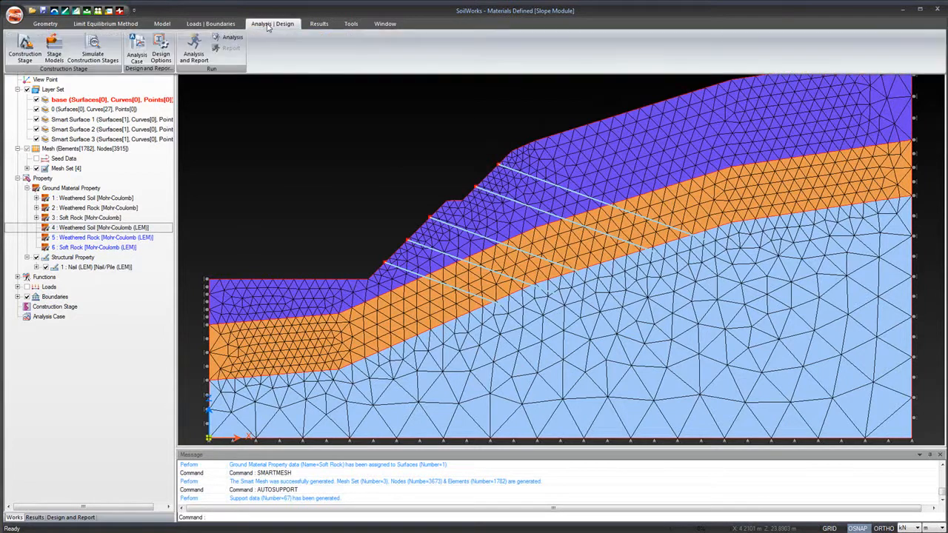
click(137, 51)
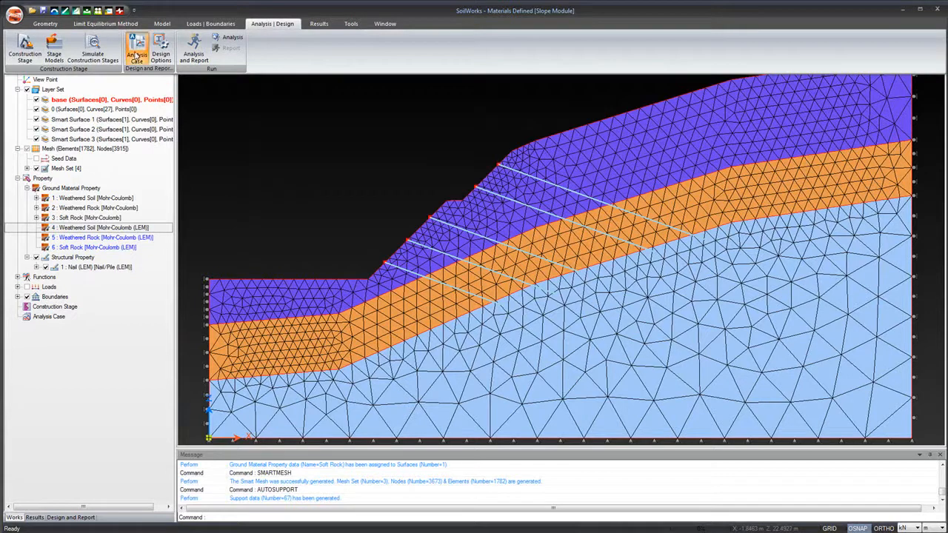
click(212, 50)
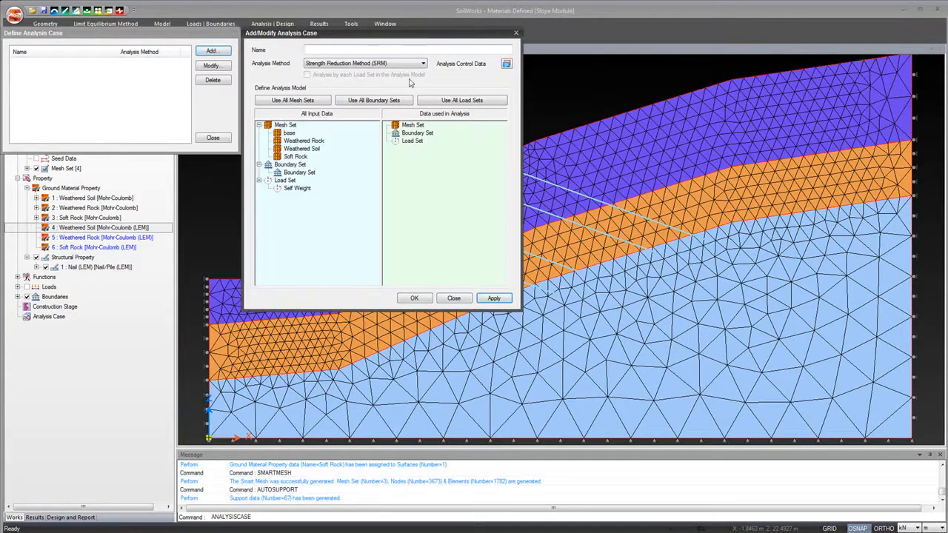
click(396, 65)
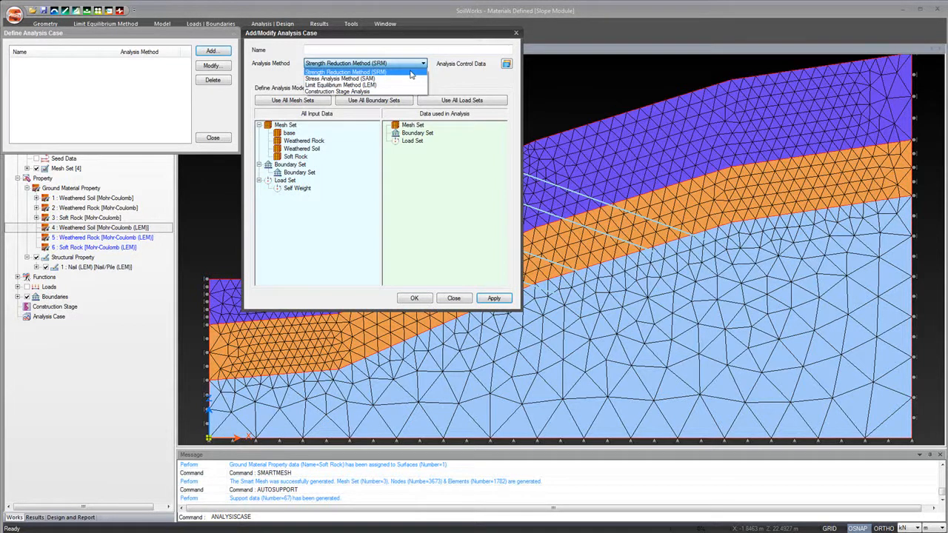
click(441, 81)
click(295, 157)
drag(295, 158, 435, 163)
drag(296, 149, 433, 181)
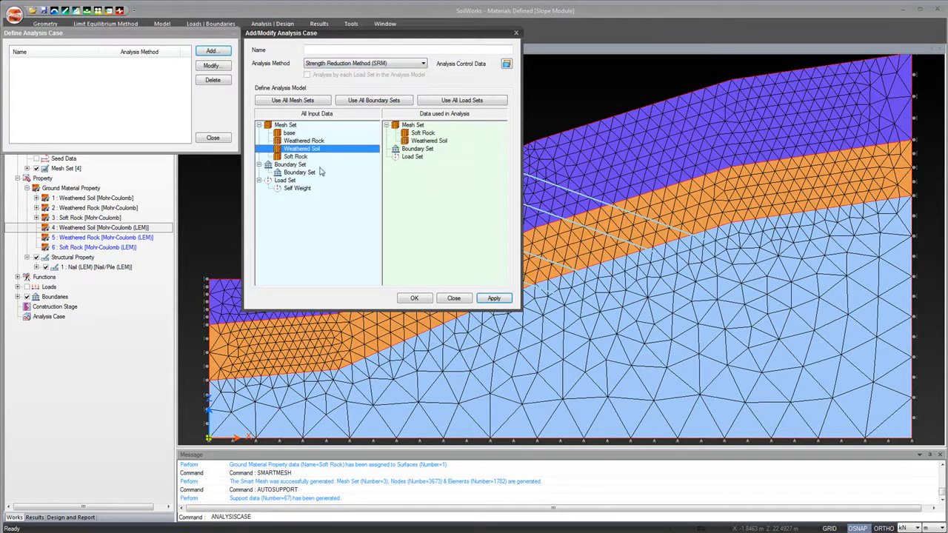
Name the analysis case SRM, review its strength reduction control data, and save the case
click(357, 50)
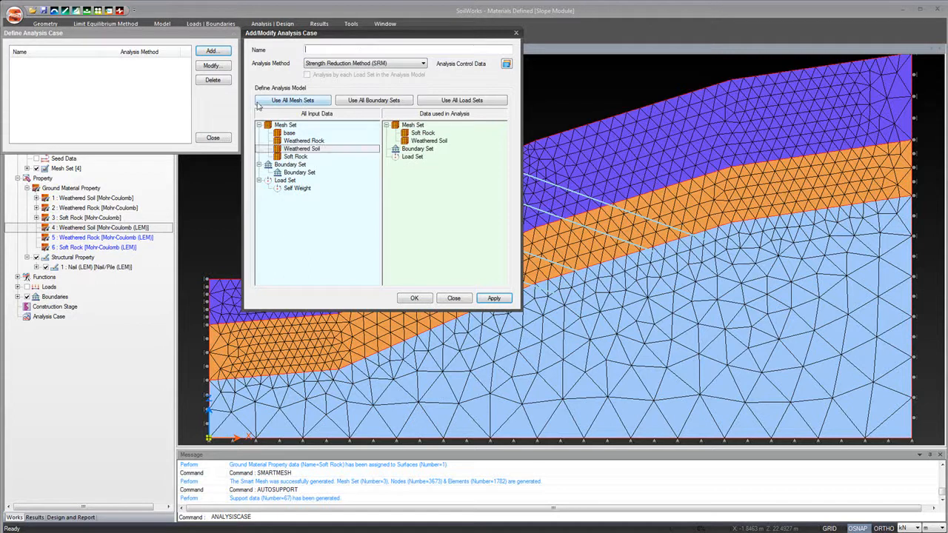
click(506, 65)
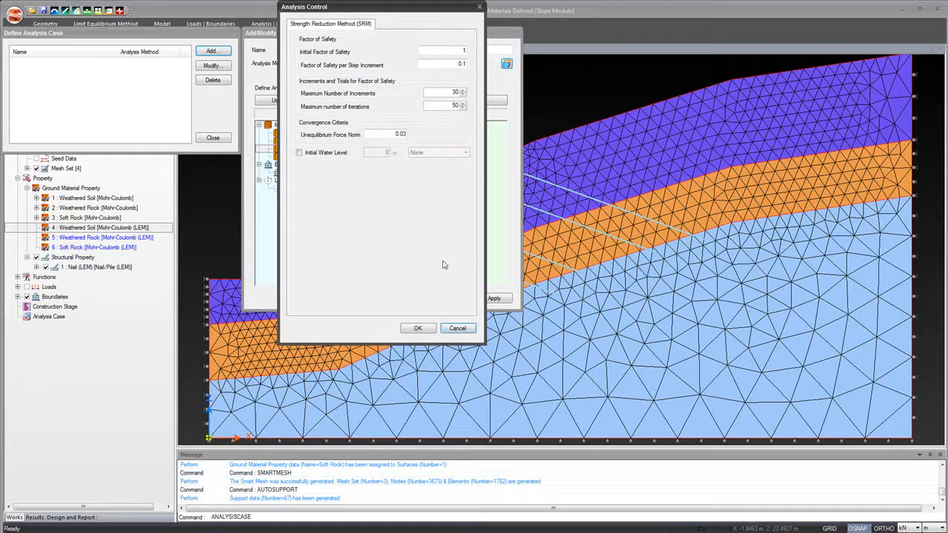
click(453, 328)
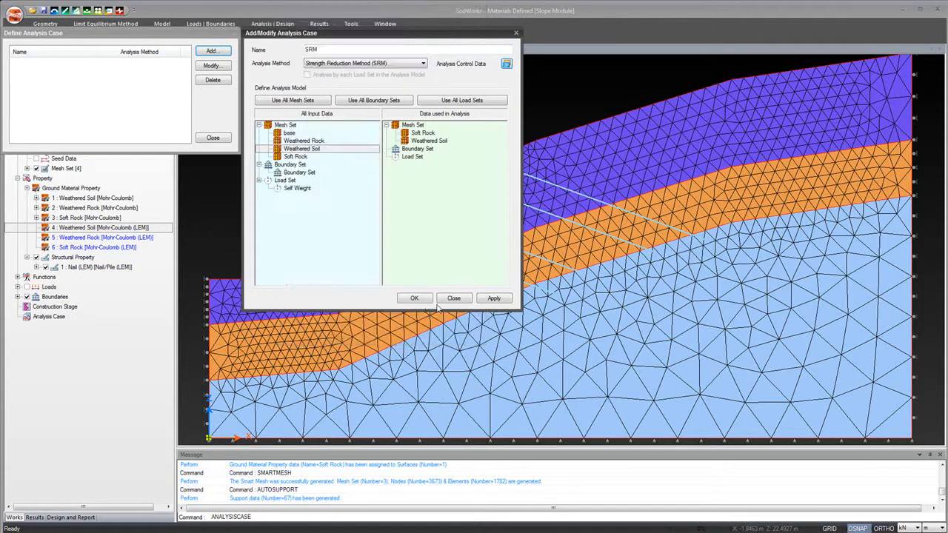
click(415, 297)
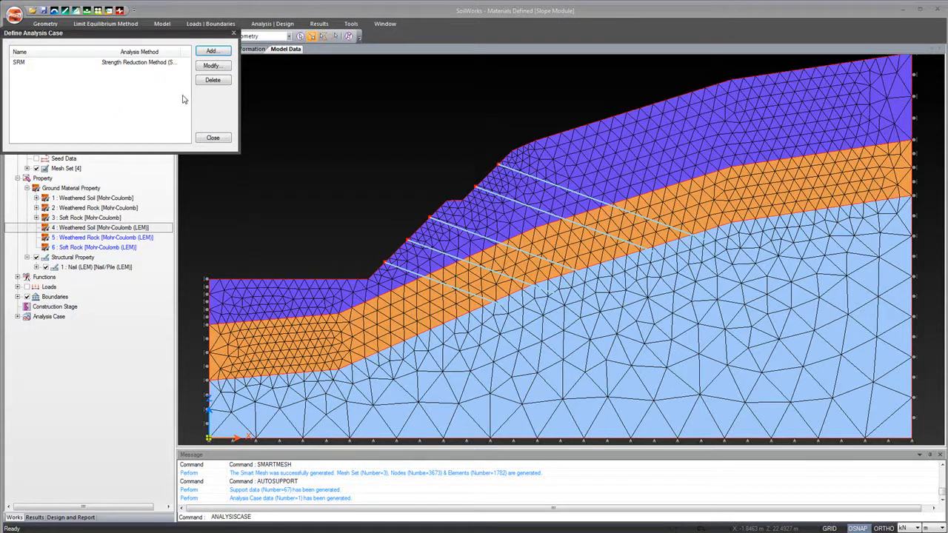
click(214, 138)
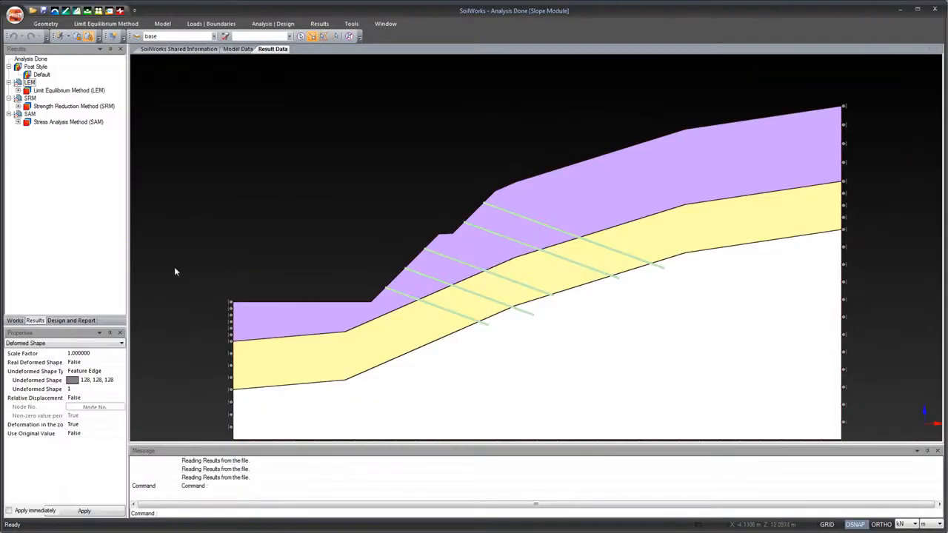
Expand the LEM, SRM and SAM results to compare the factor of safety from each analysis method
double_click(28, 82)
double_click(27, 83)
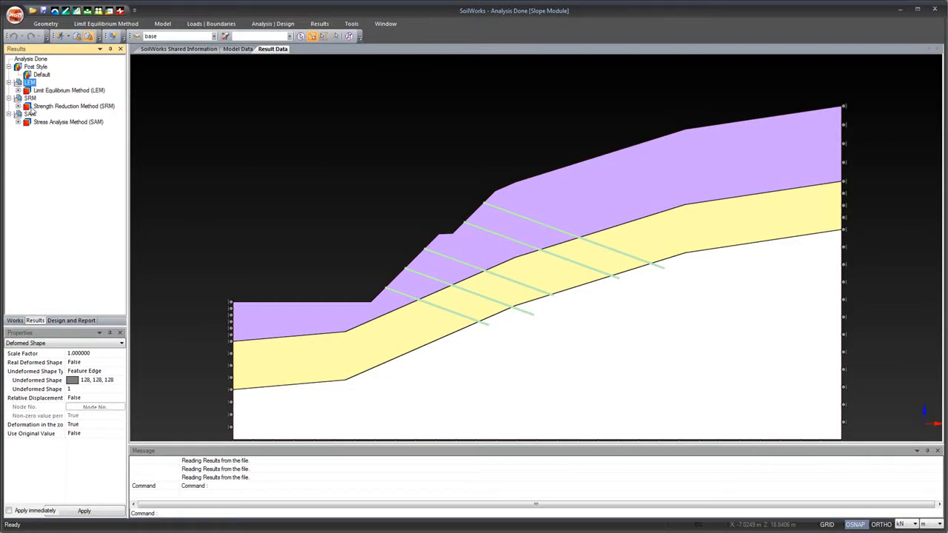
click(18, 90)
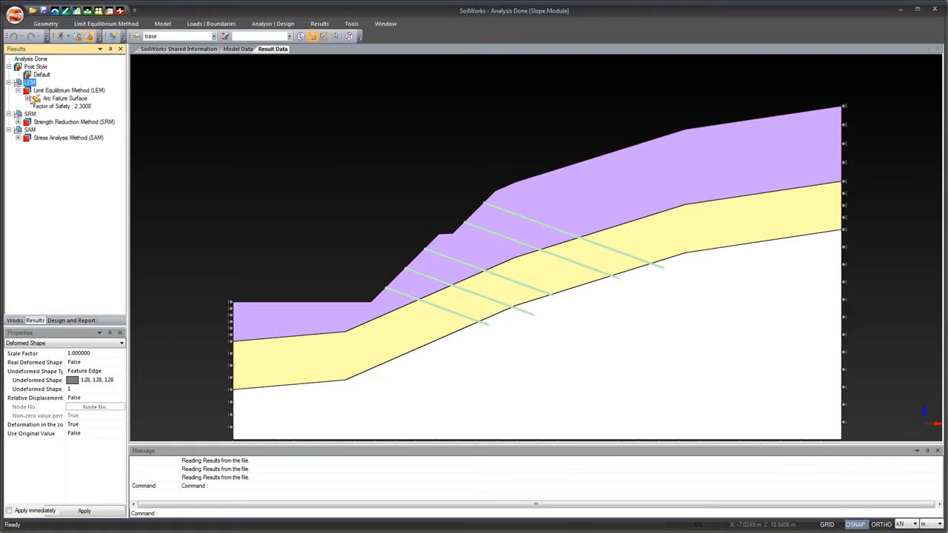
click(18, 122)
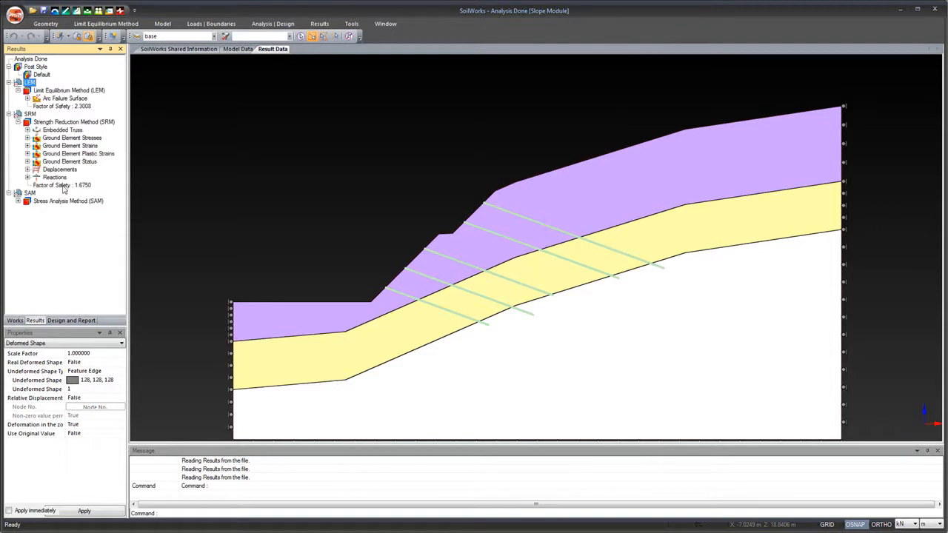
click(18, 201)
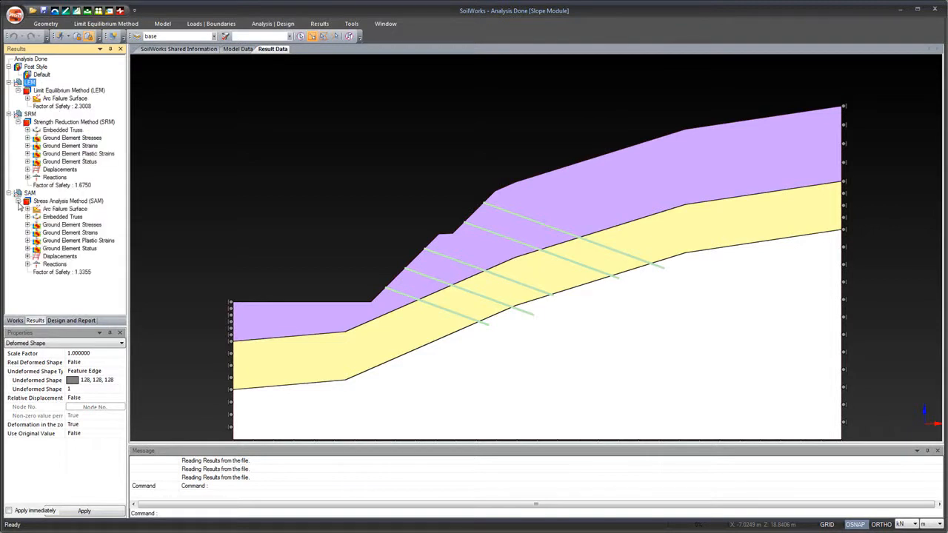
Display the LEM arc failure surface and inspect the trial slip arcs at several grid centre points
click(60, 100)
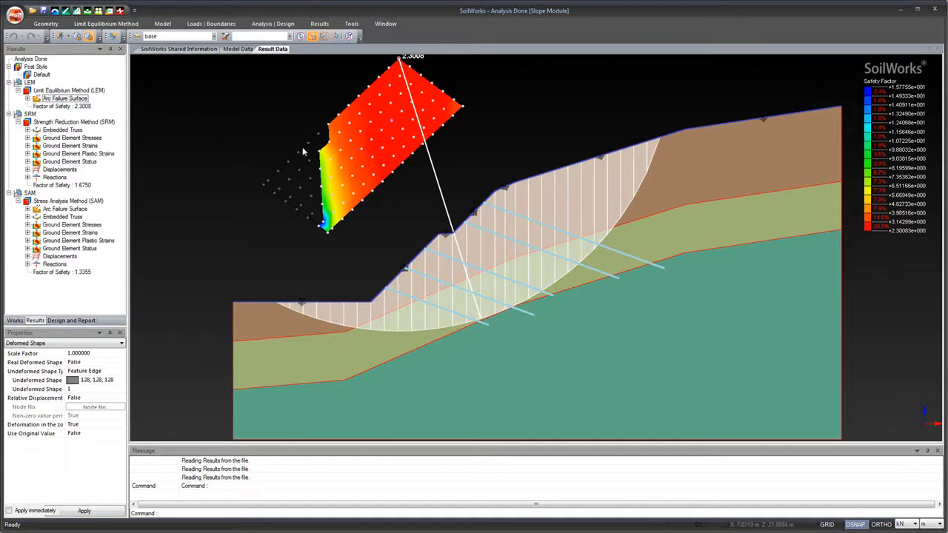
click(398, 80)
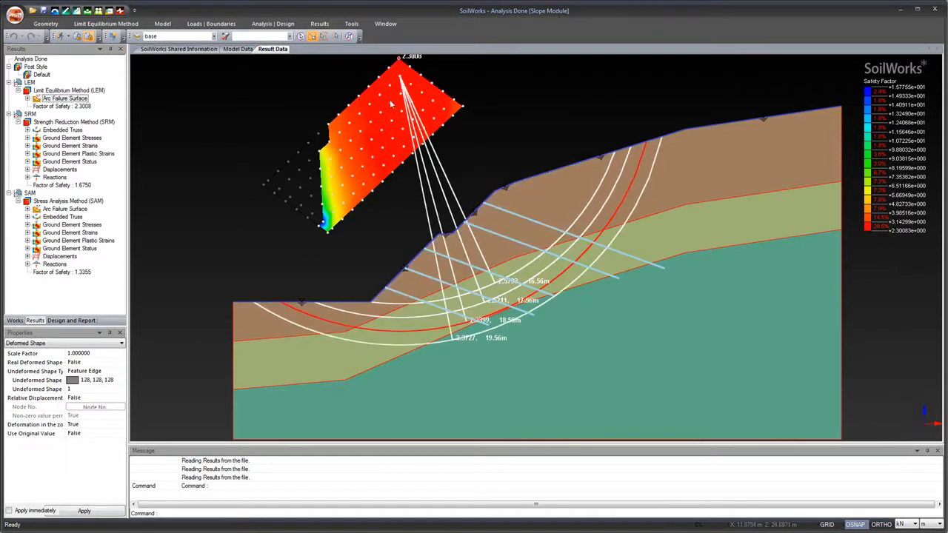
click(390, 105)
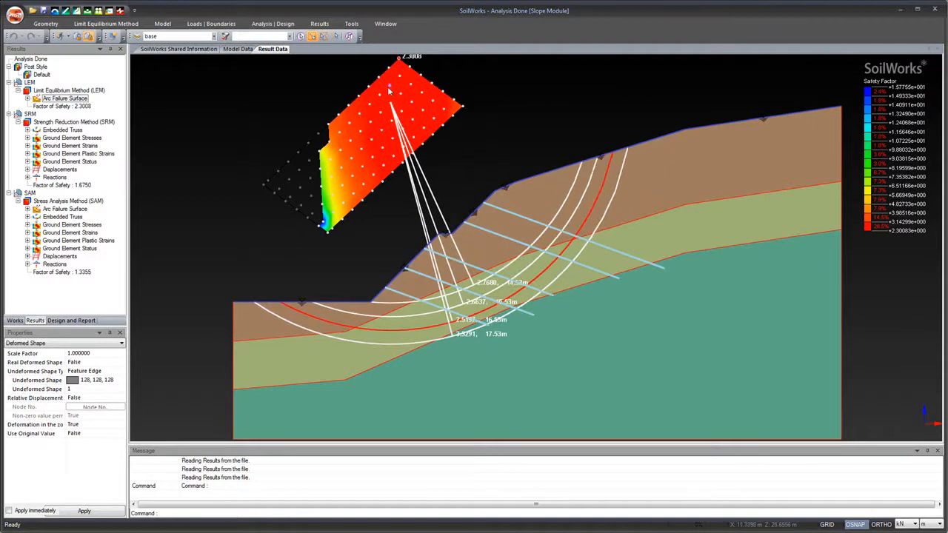
click(388, 86)
click(363, 166)
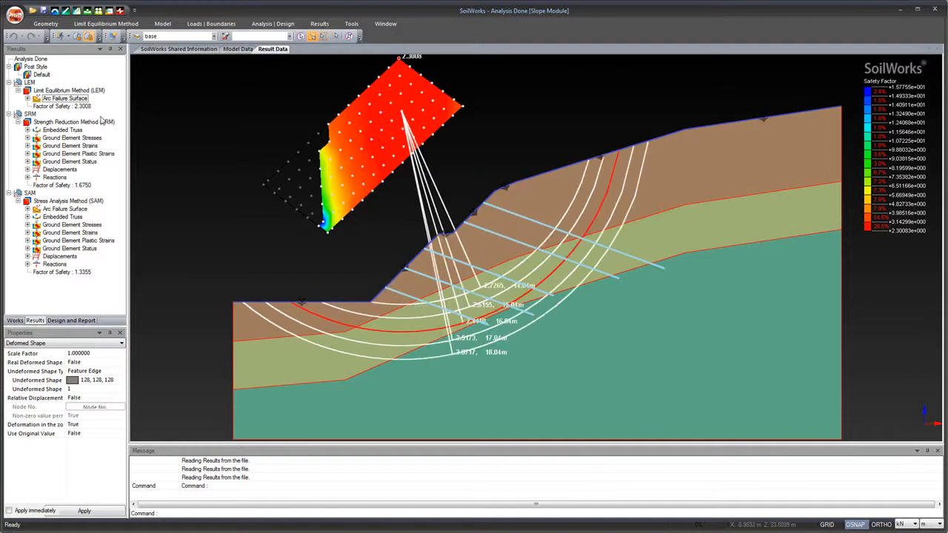
Examine the list of LEM arc failure surfaces and the overall LEM factor of safety, with the SRM results collapsed
double_click(65, 99)
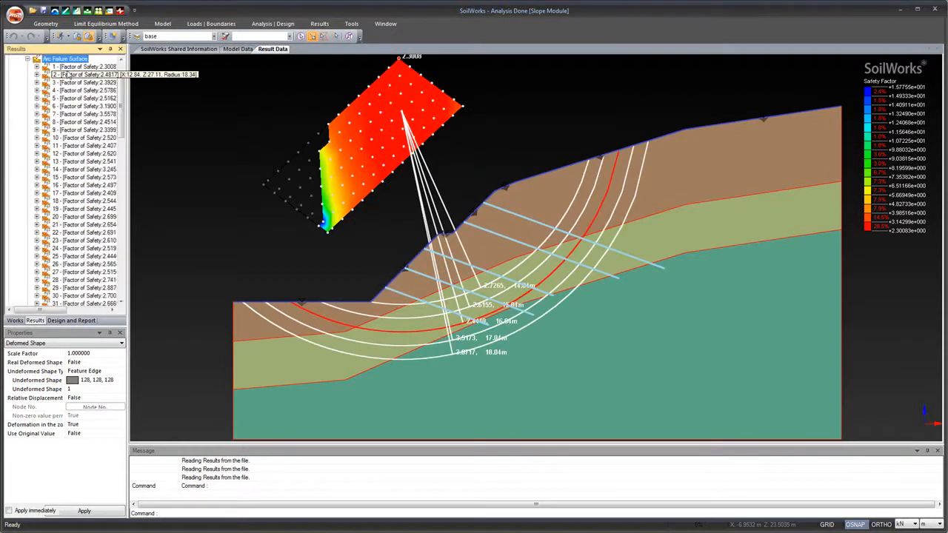
scroll(74, 76, up, 2)
double_click(52, 92)
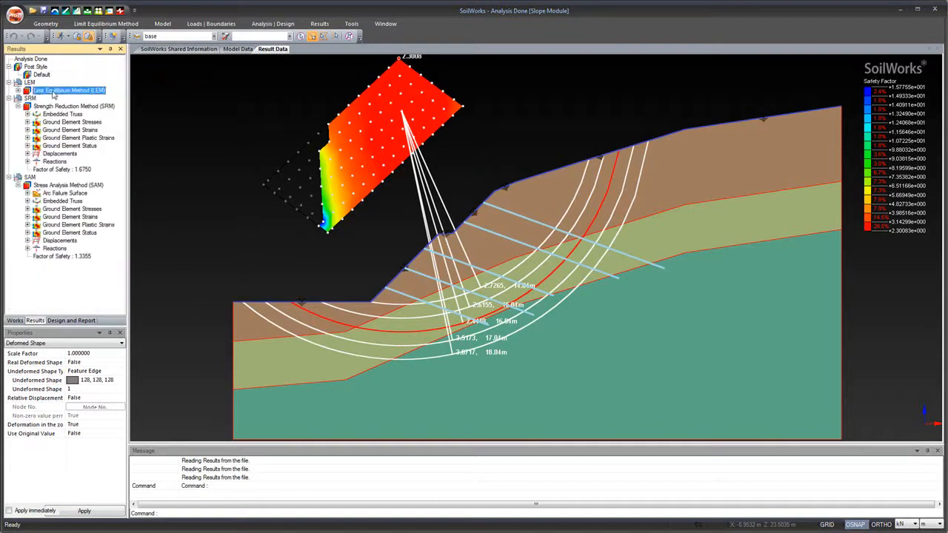
click(18, 90)
click(27, 91)
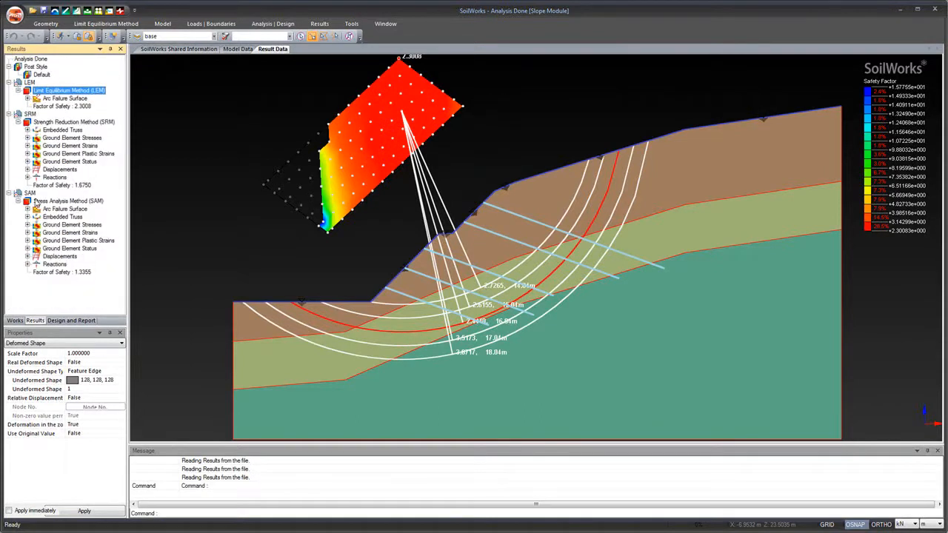
click(68, 106)
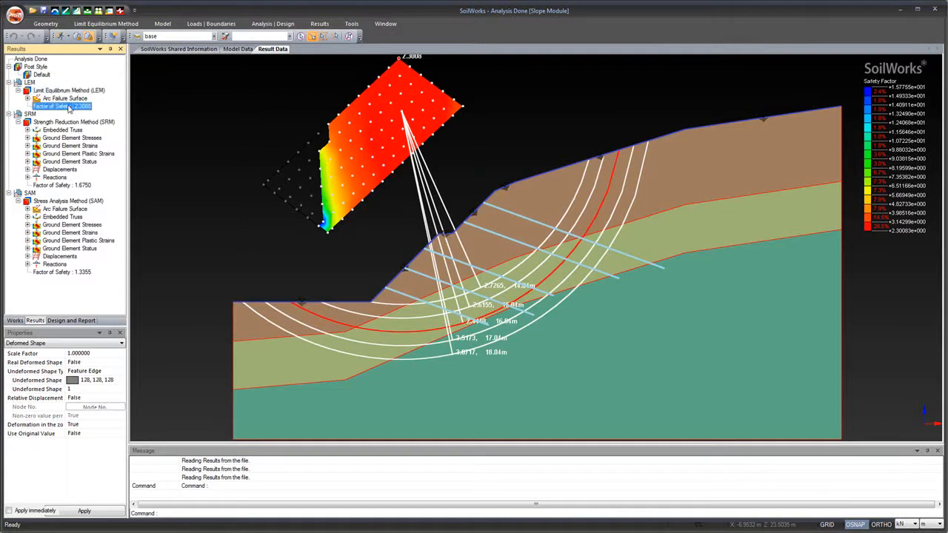
click(52, 121)
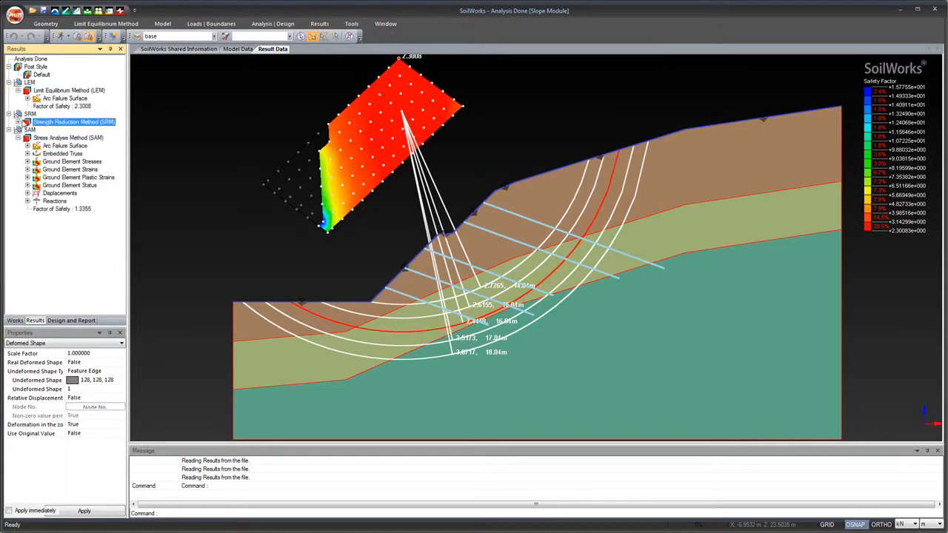
click(27, 99)
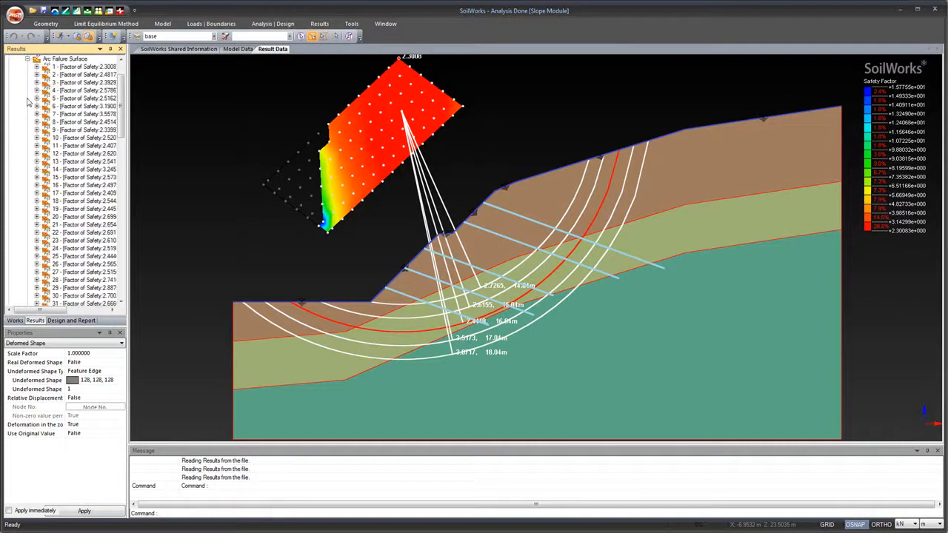
Display the sliced slip surfaces of LEM arc failure surfaces 21 and 1 and expand their trial radii
scroll(113, 127, down, 2)
scroll(112, 127, down, 2)
double_click(87, 131)
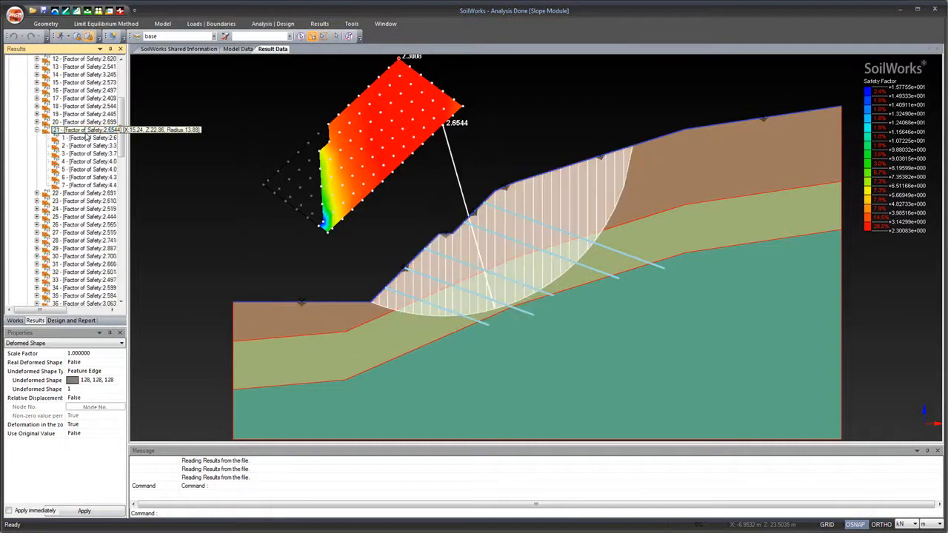
scroll(81, 126, up, 6)
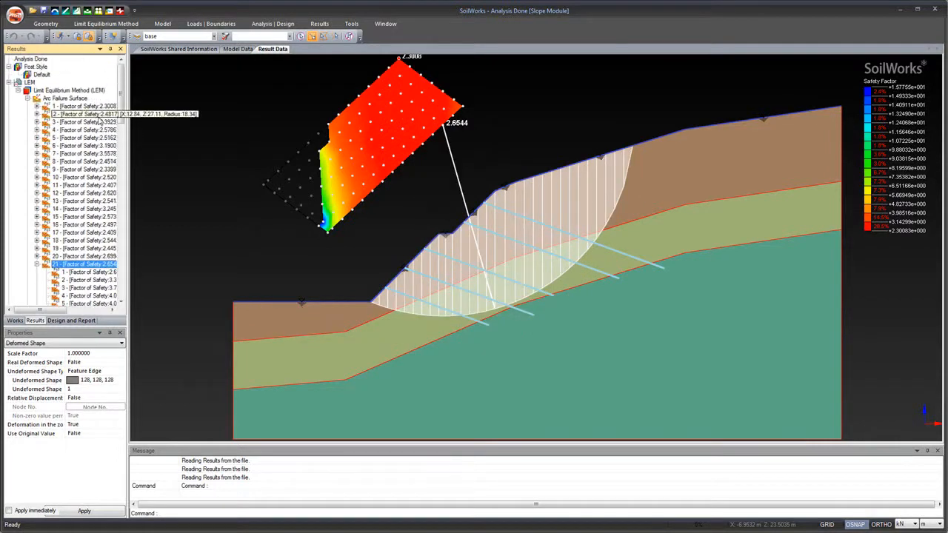
click(72, 107)
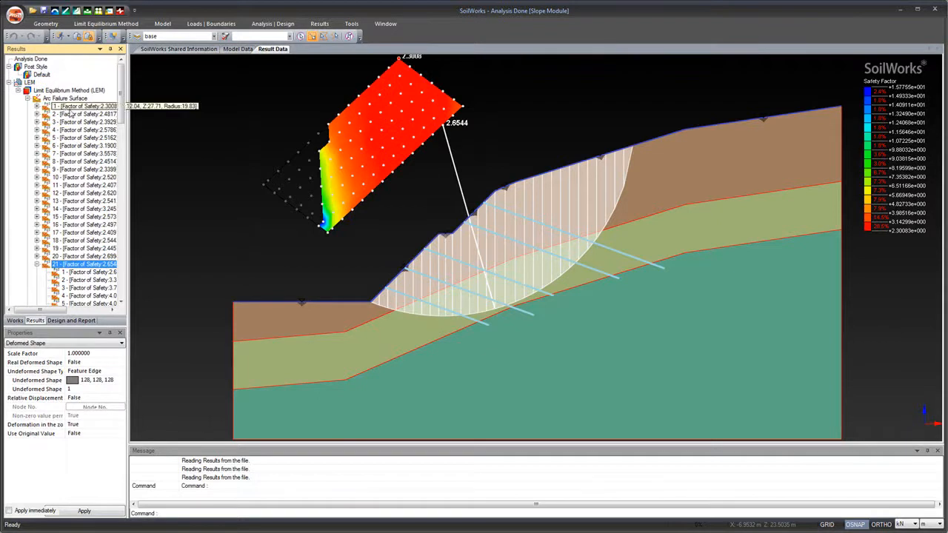
double_click(71, 108)
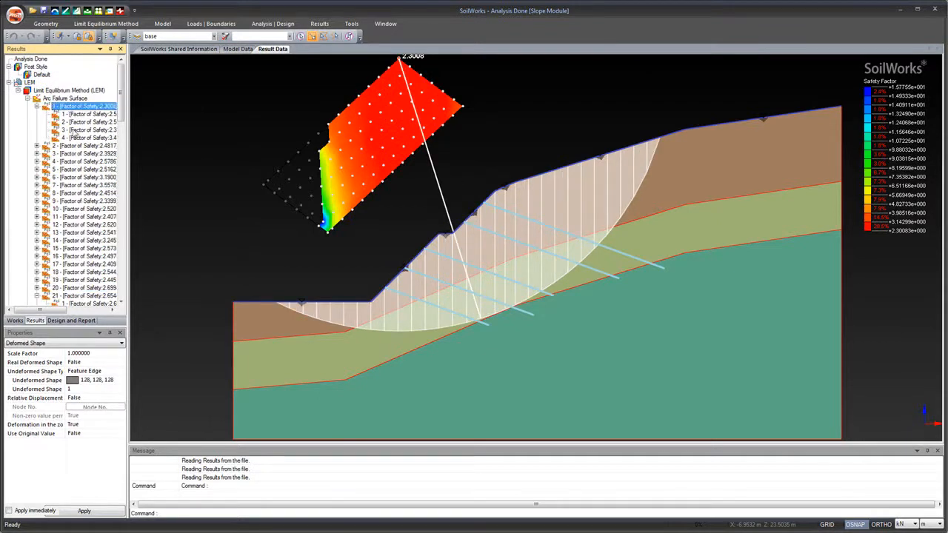
Inspect the free body diagrams of several slices in LEM arc failure surface 1, from slice 16 to slices 21–27
double_click(489, 253)
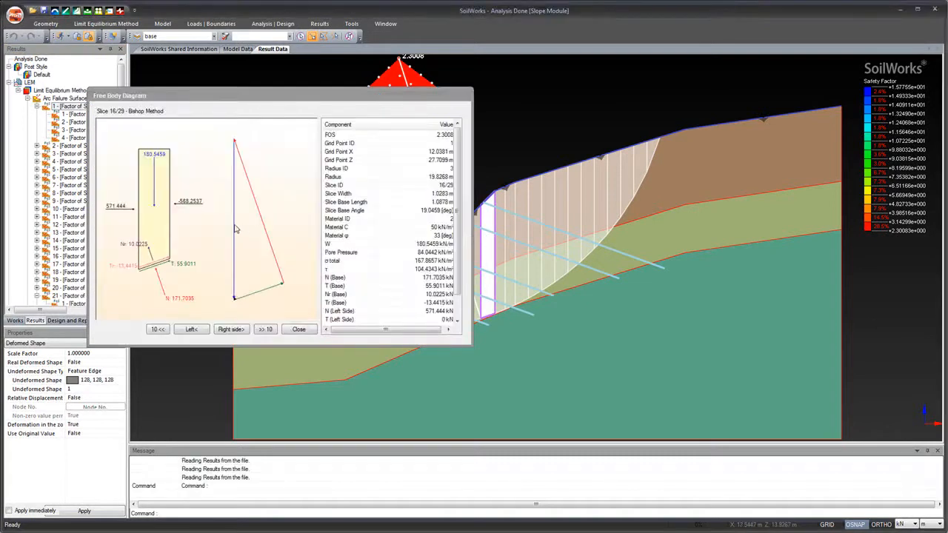
click(261, 334)
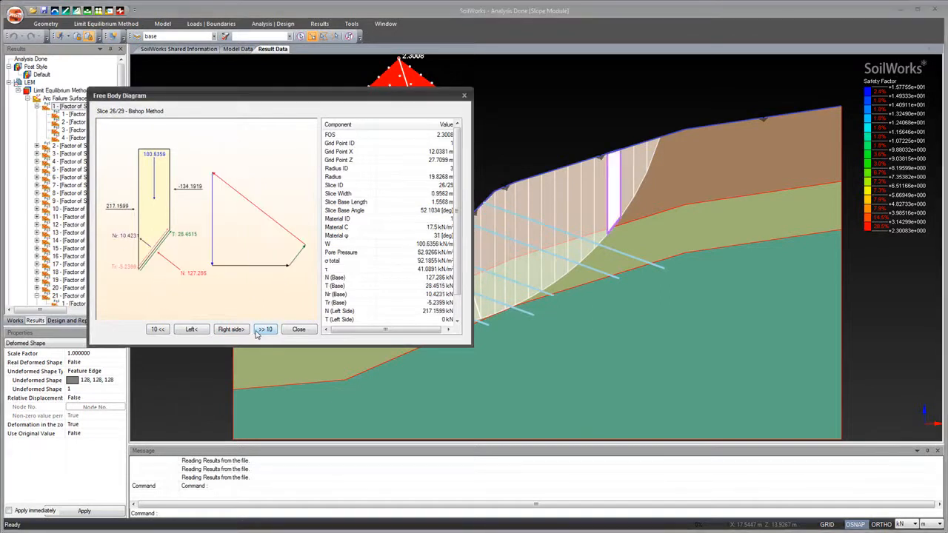
click(239, 332)
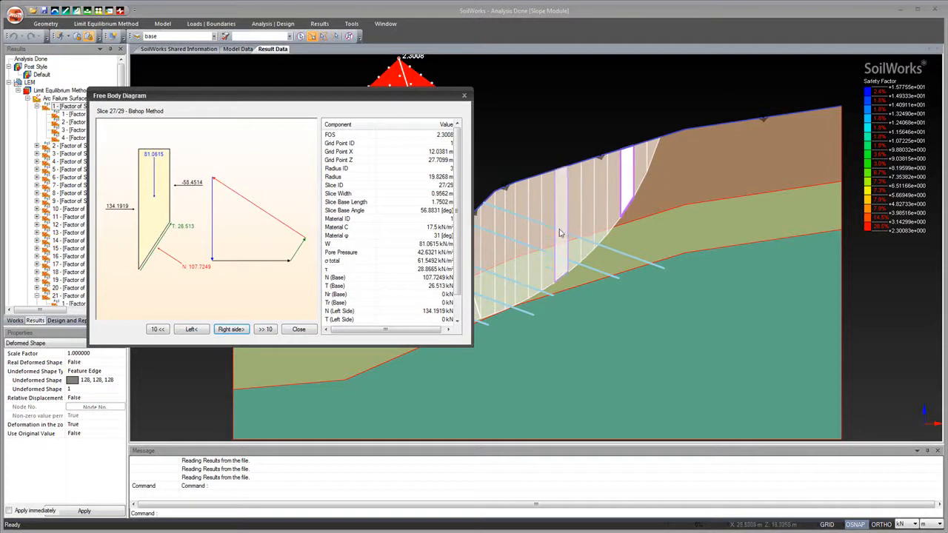
click(192, 330)
click(197, 333)
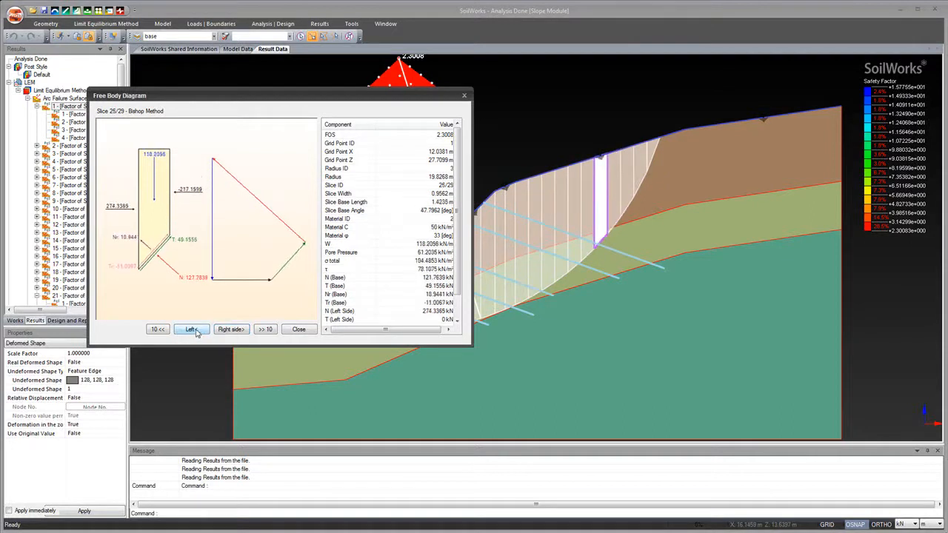
click(197, 332)
click(197, 332)
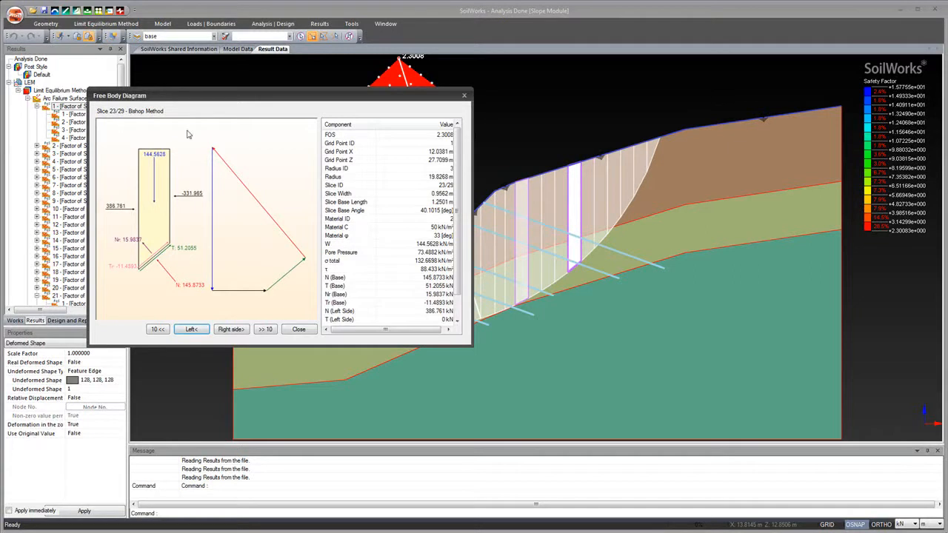
click(191, 330)
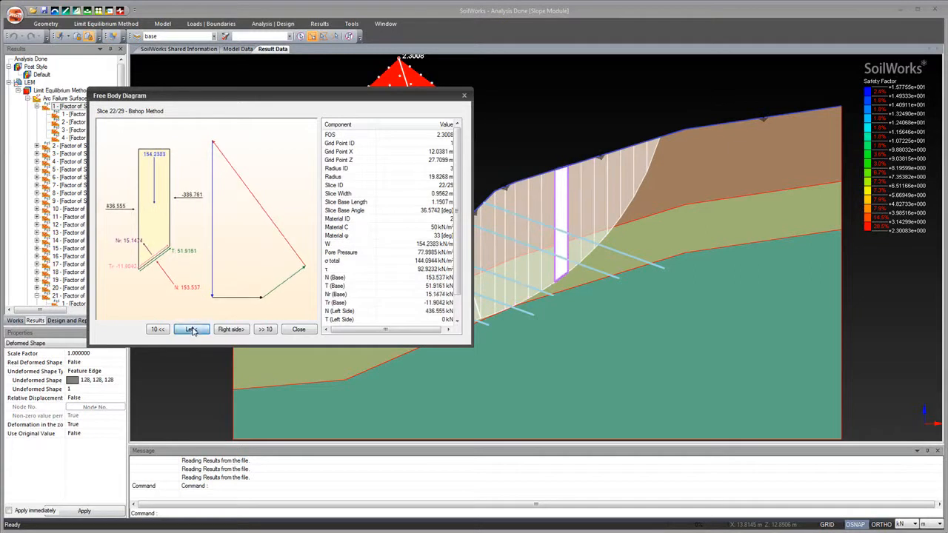
click(191, 330)
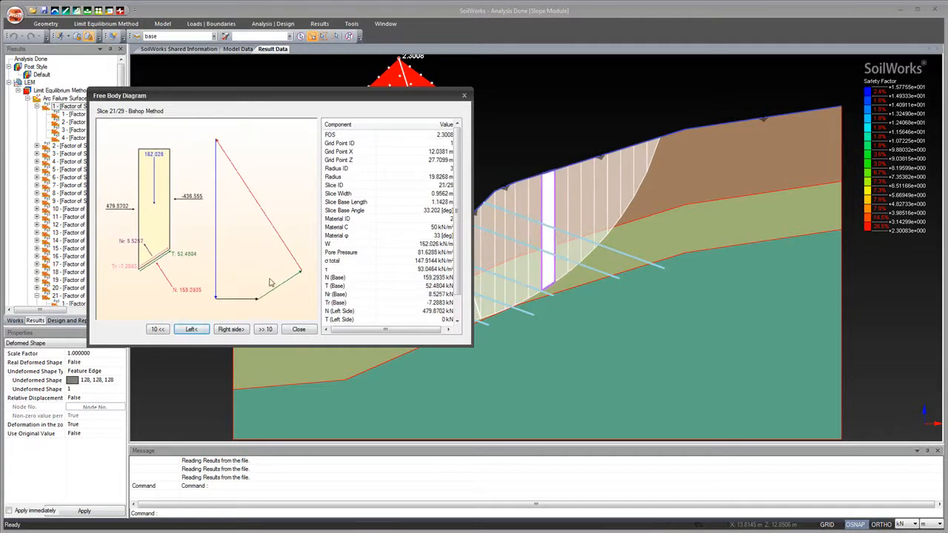
click(462, 97)
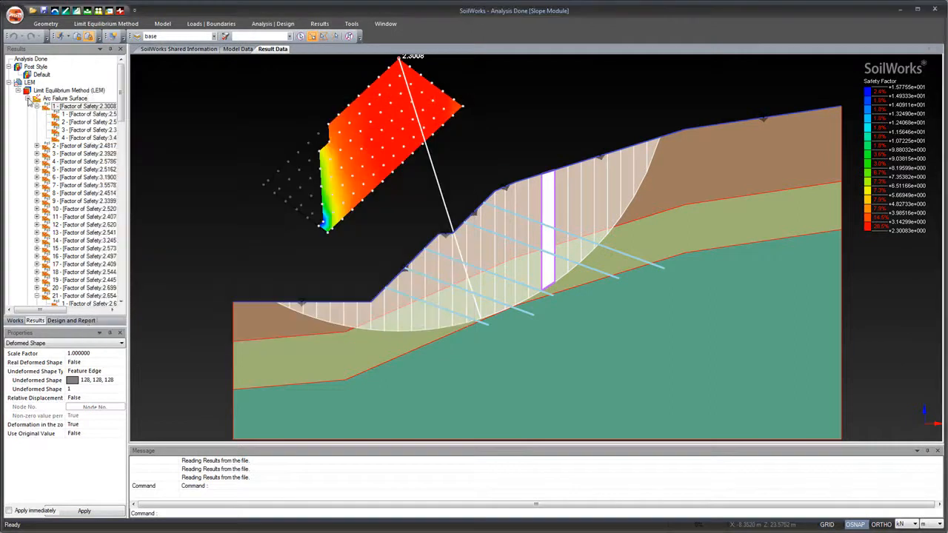
Collapse the LEM arc failure surface list and display the SRM embedded truss axial stress in the soil nails
click(28, 99)
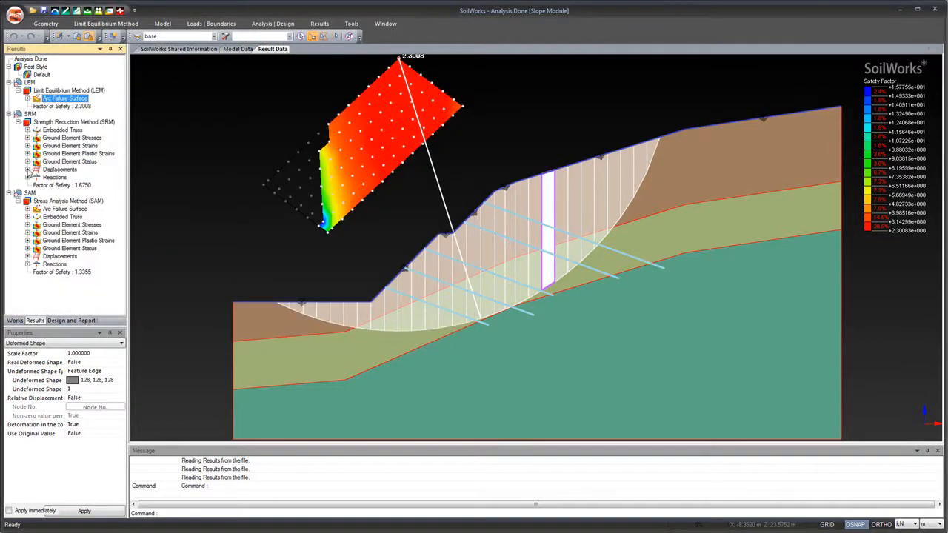
click(28, 130)
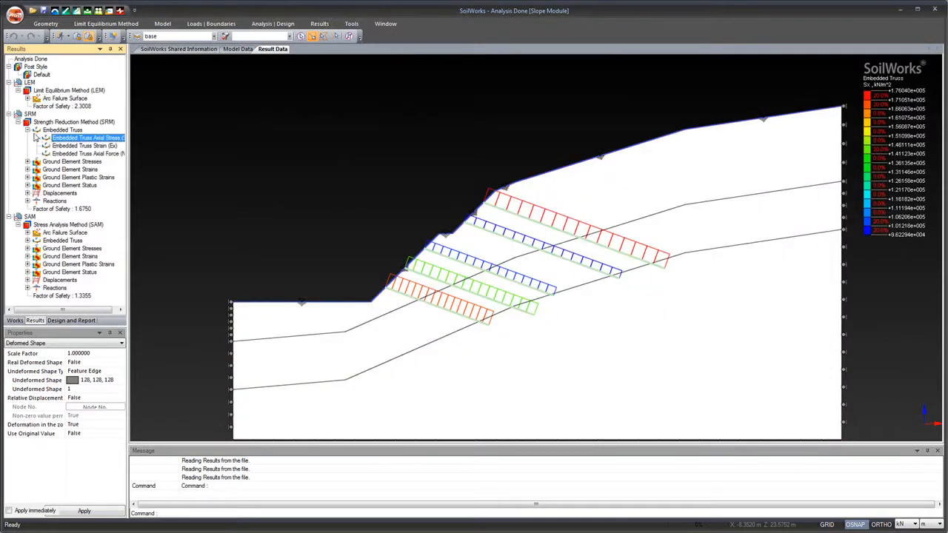
Display the SAM arc failure surface, inspect its surface 5, and collapse the surface list to return to the result categories
double_click(43, 234)
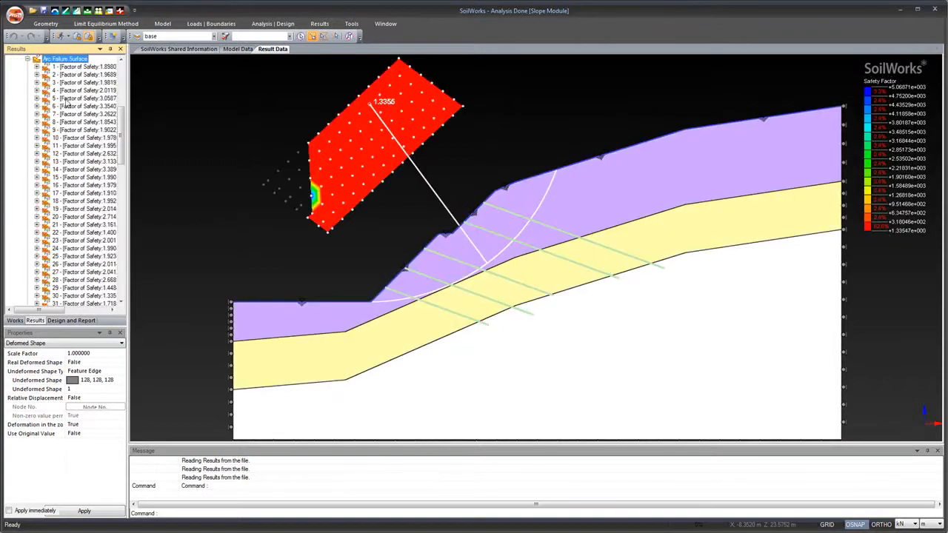
double_click(104, 98)
scroll(106, 106, up, 1)
scroll(105, 106, up, 6)
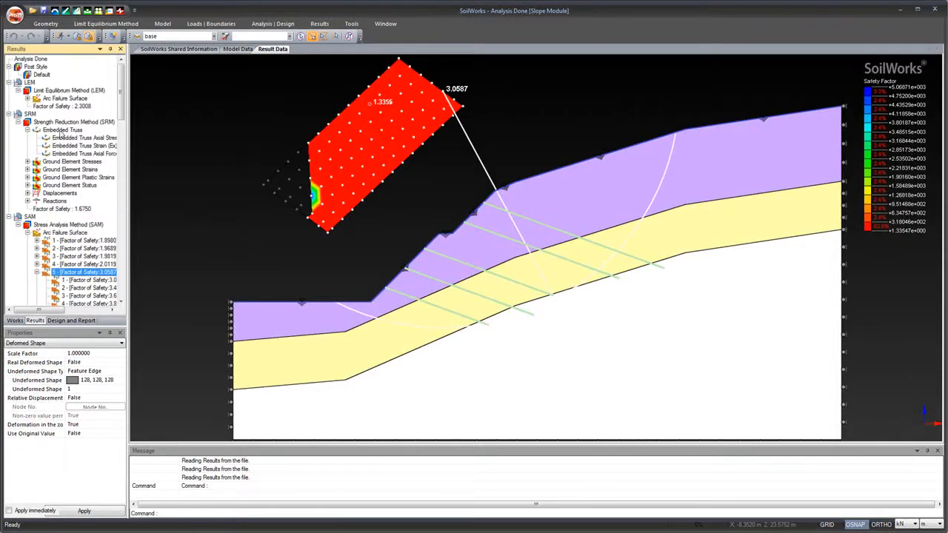
scroll(59, 143, down, 3)
double_click(31, 161)
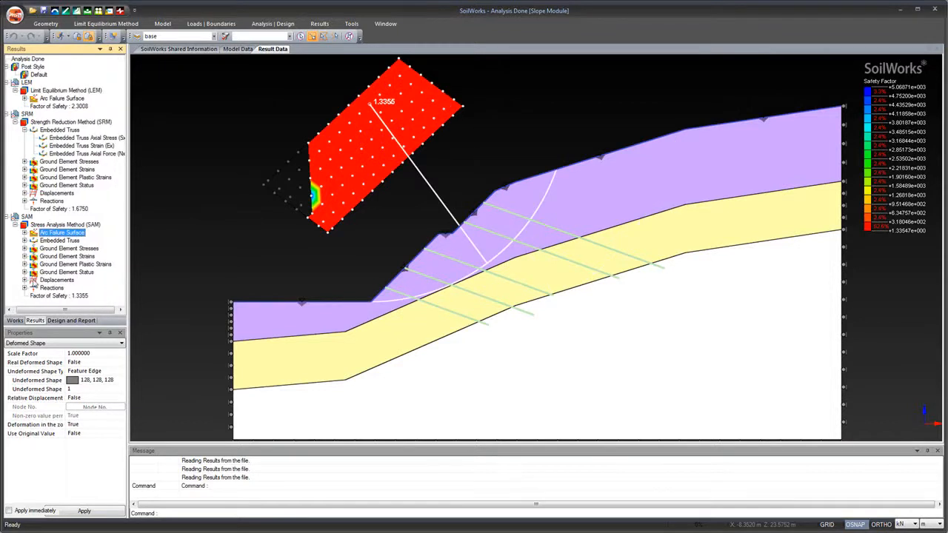
click(23, 272)
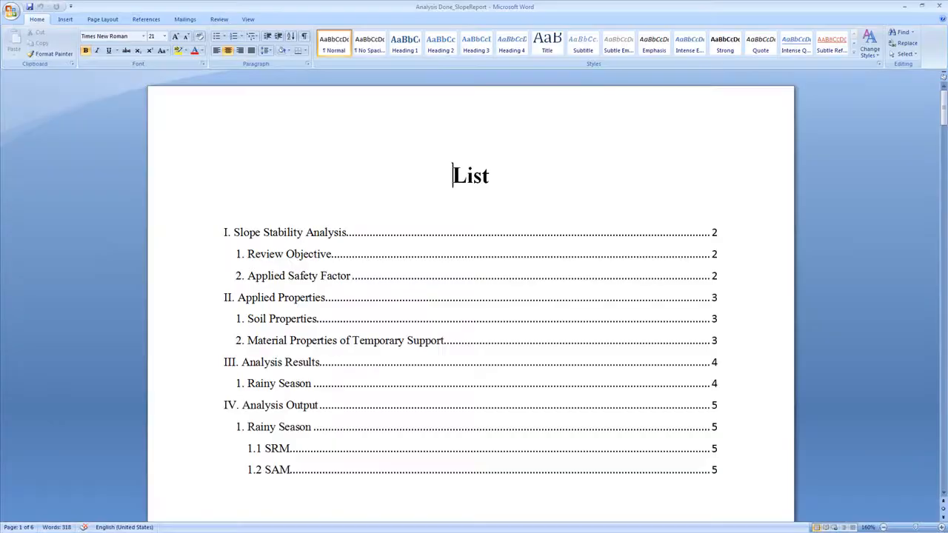
Switch to the Word slope report and review its contents list, applied safety factors, soil properties and temporary support properties
click(655, 166)
mouse_move(944, 108)
mouse_down()
mouse_move(943, 126)
mouse_move(943, 115)
mouse_up()
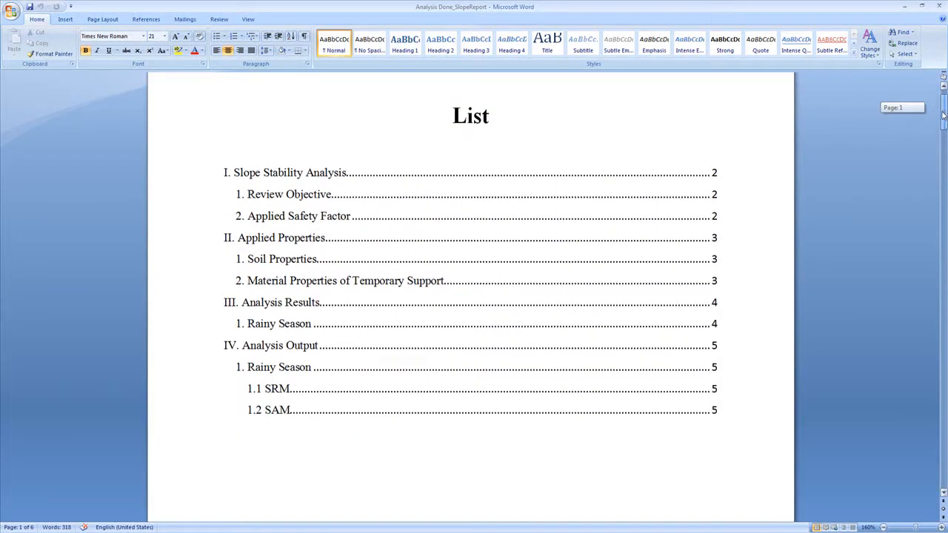
drag(943, 115, 944, 188)
key(Down)
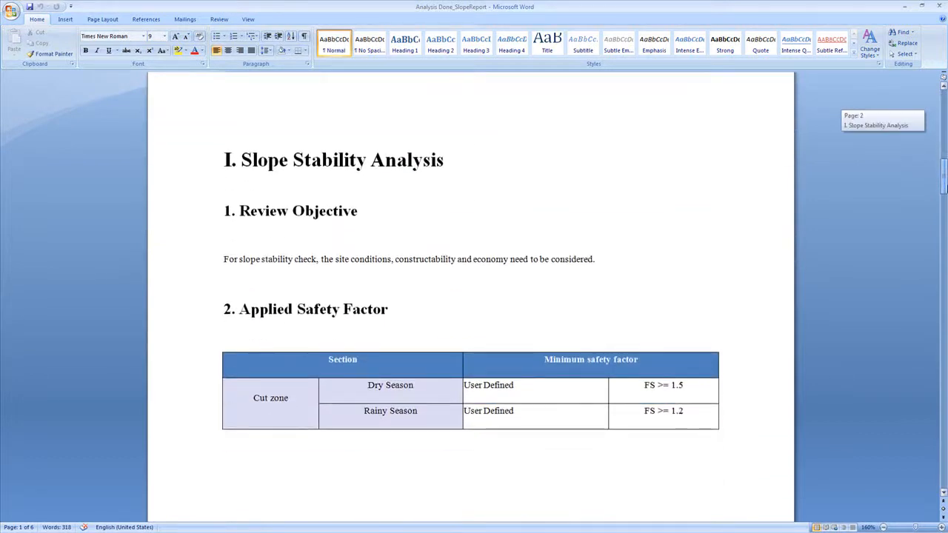
drag(944, 189, 944, 196)
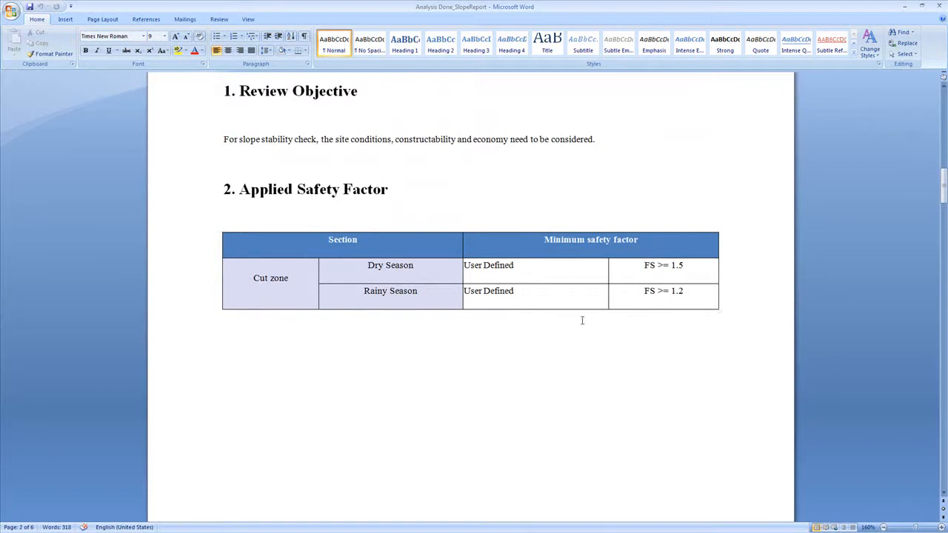
drag(942, 192, 935, 251)
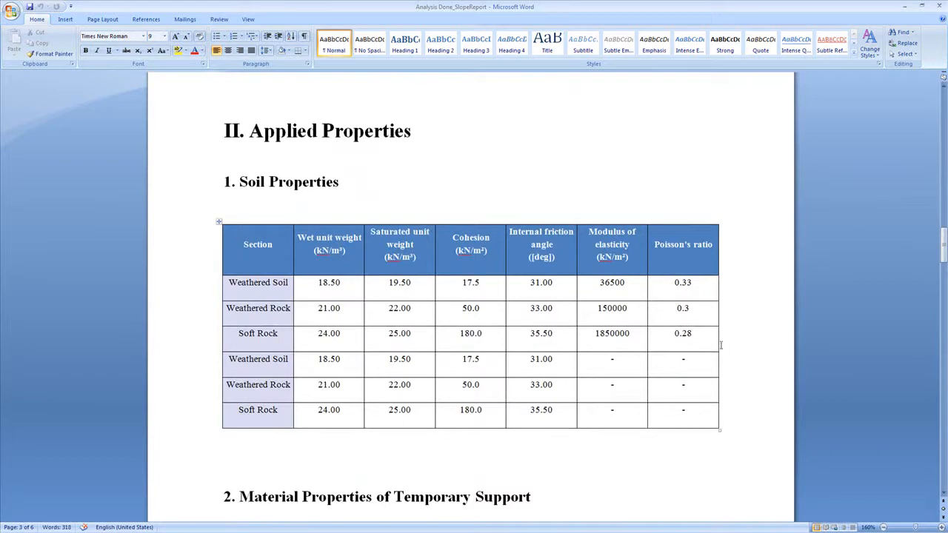
drag(944, 237, 944, 259)
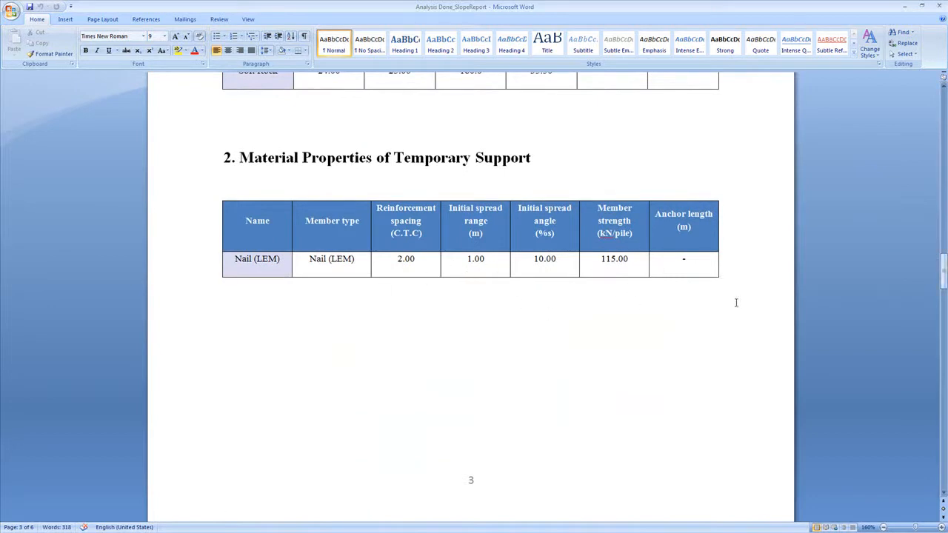
Review the report's rainy season safety factor evaluation and its SRM and SAM displacement, stress and strain plots
drag(944, 280, 943, 326)
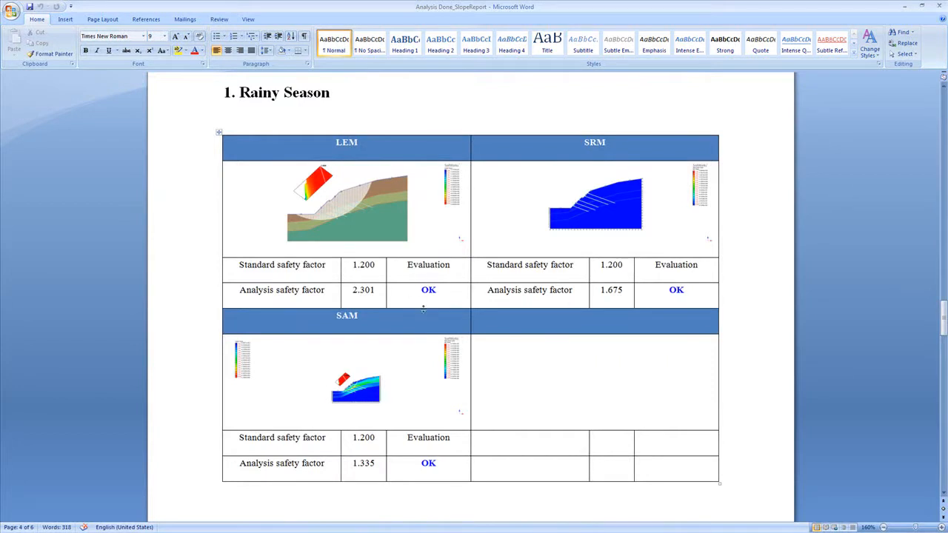
drag(942, 309, 939, 380)
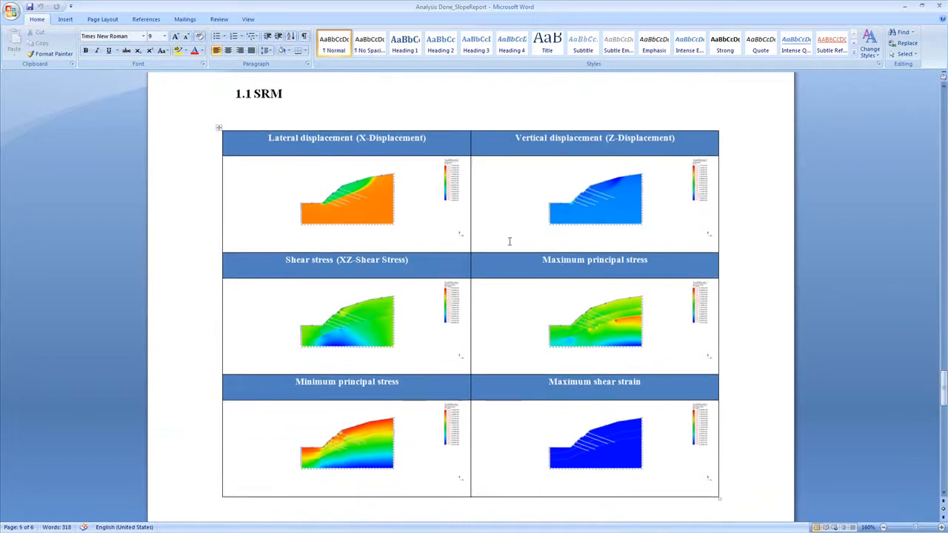
scroll(679, 440, down, 3)
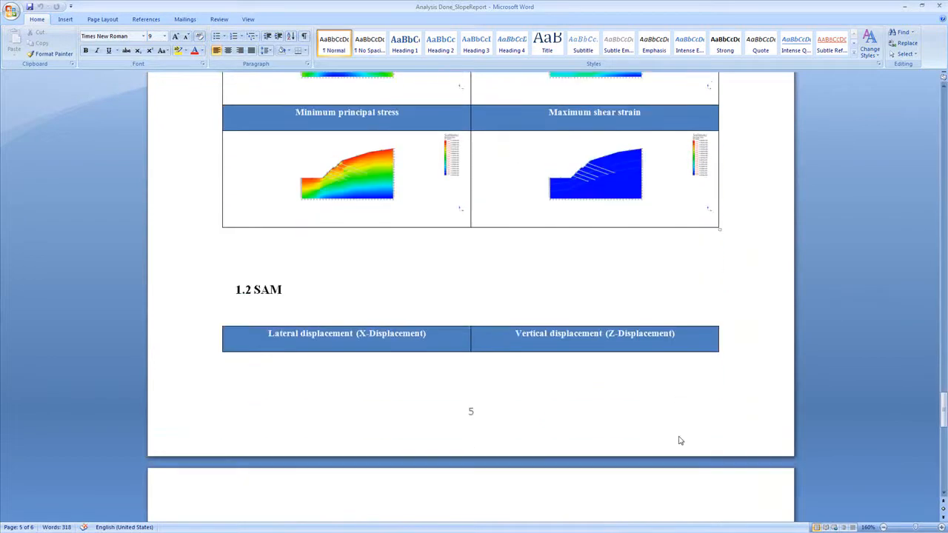
scroll(660, 437, down, 6)
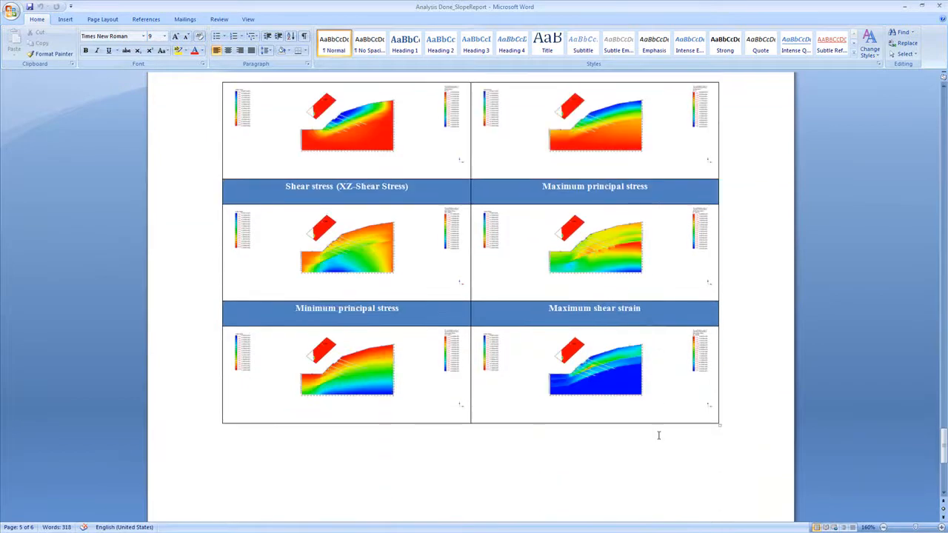
scroll(630, 385, up, 2)
scroll(481, 366, up, 1)
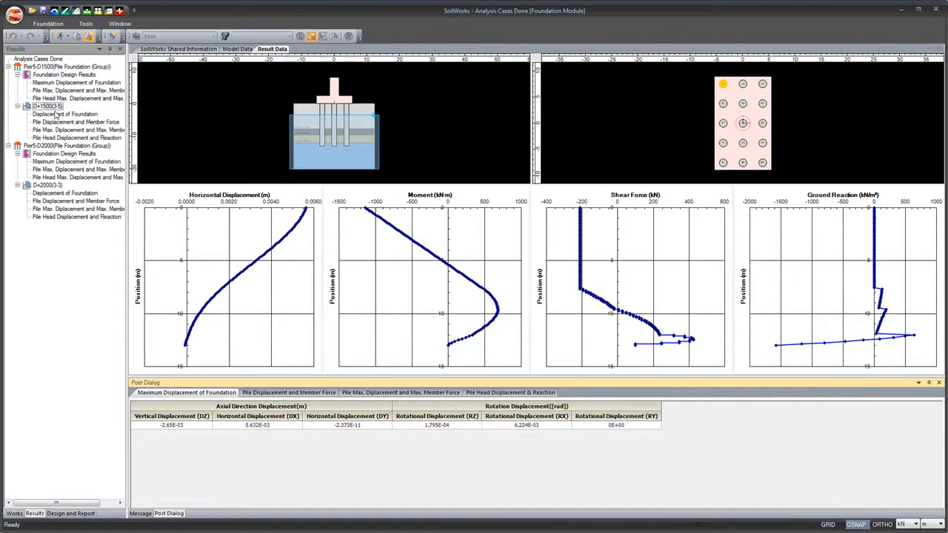
Switch to the SoilWorks foundation module and compare the pile group results of cases D=1500(3-5) and D=2000(3-3)
click(47, 107)
double_click(53, 185)
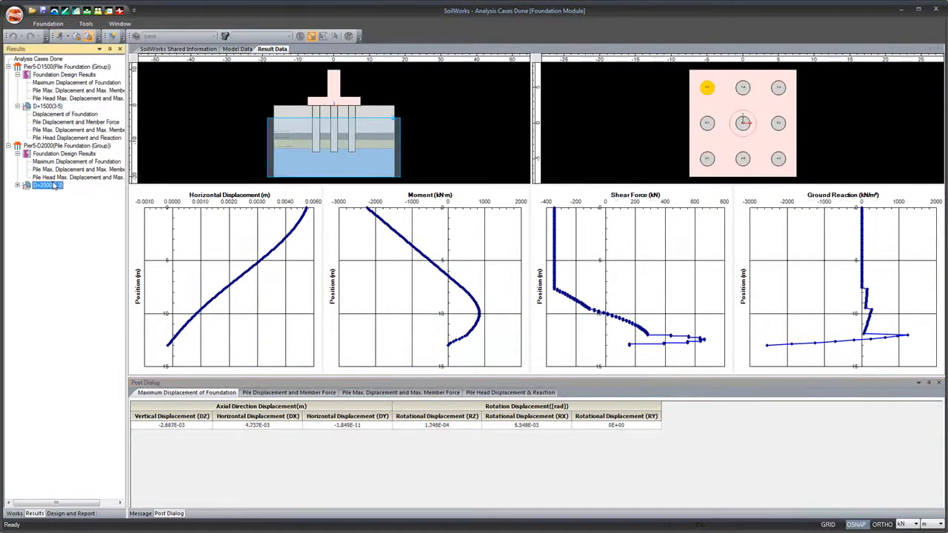
double_click(51, 186)
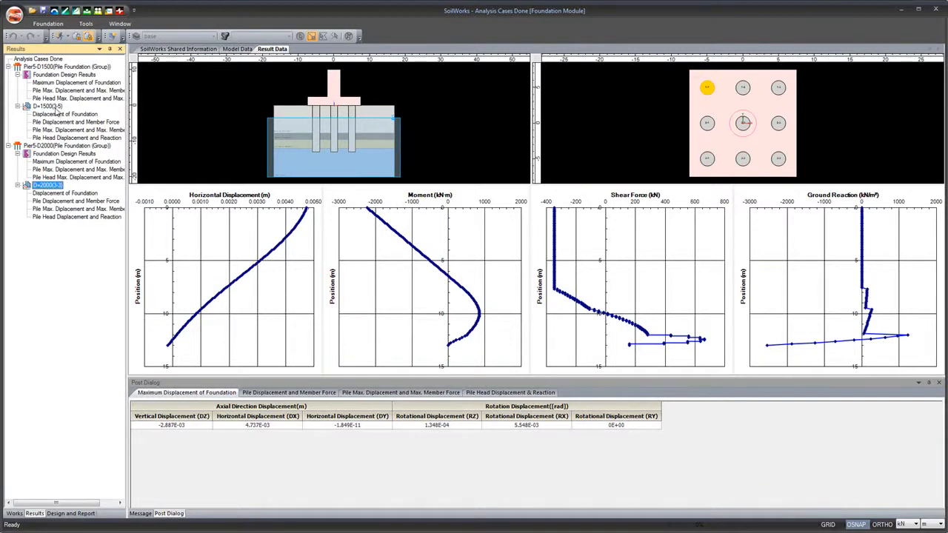
click(53, 107)
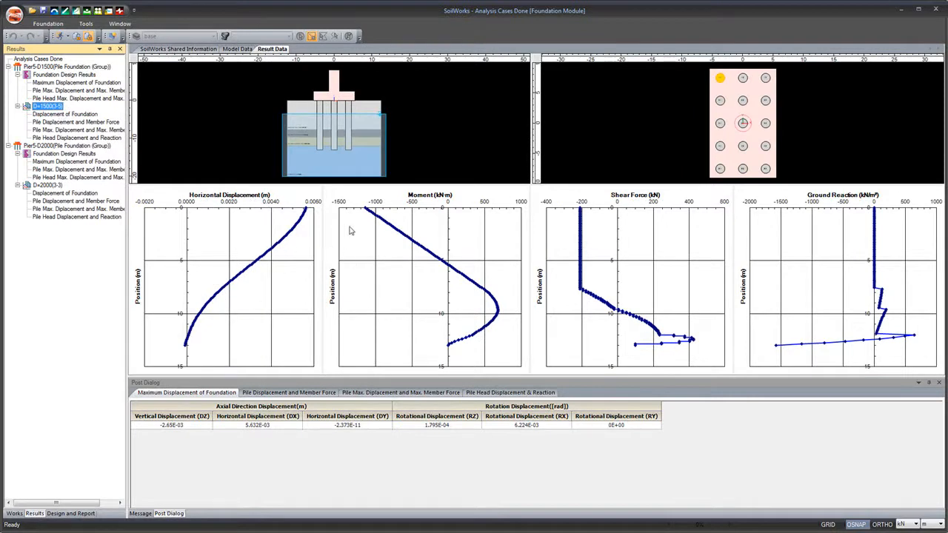
Examine the pile cap and upper piles of case D=1500(3-5) closely in the foundation's elevation view
click(317, 141)
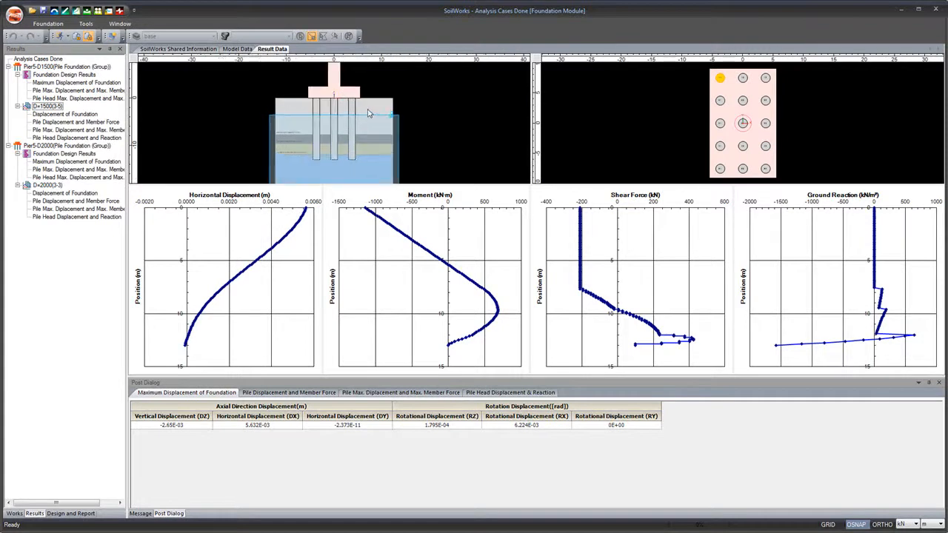
scroll(367, 129, up, 3)
mouse_move(333, 119)
mouse_down()
mouse_move(328, 174)
mouse_move(345, 112)
mouse_move(381, 99)
mouse_up()
drag(382, 146, 397, 82)
drag(398, 124, 375, 151)
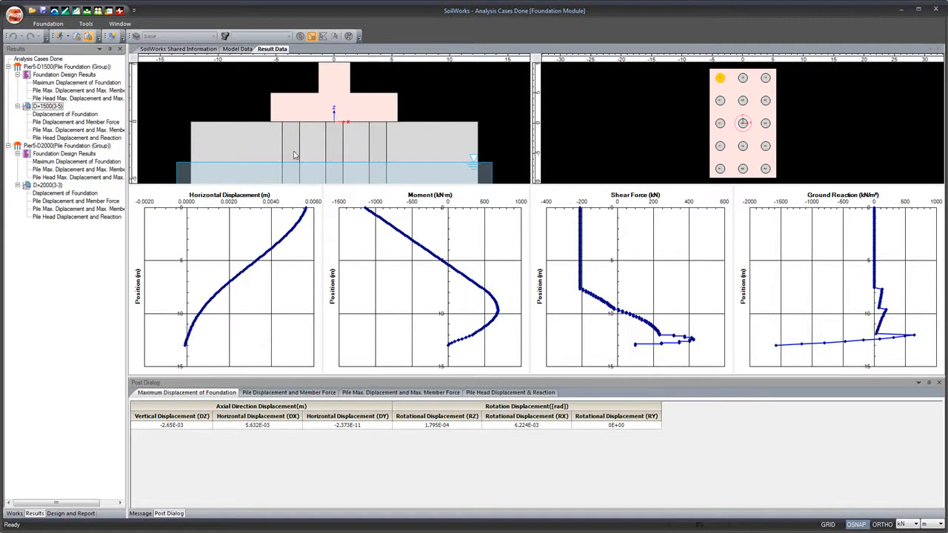
drag(283, 123, 287, 139)
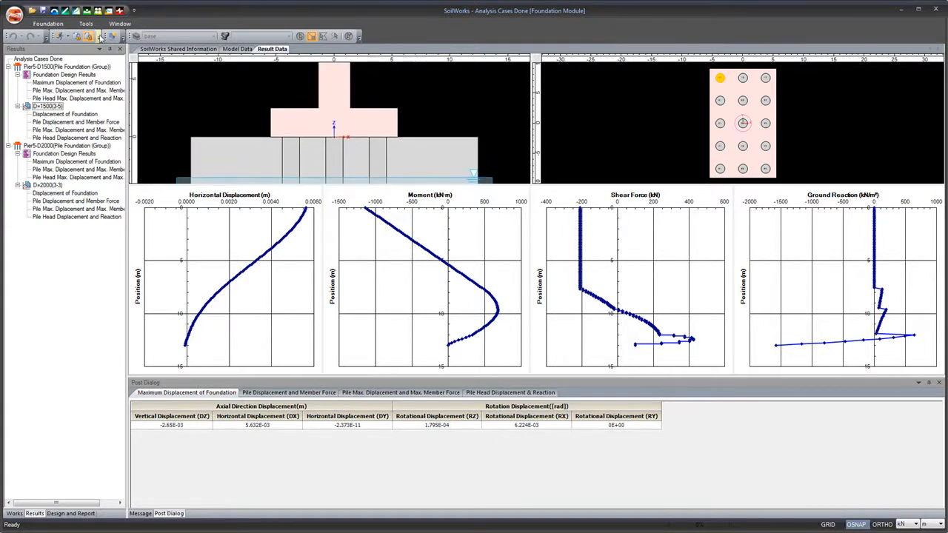
click(65, 24)
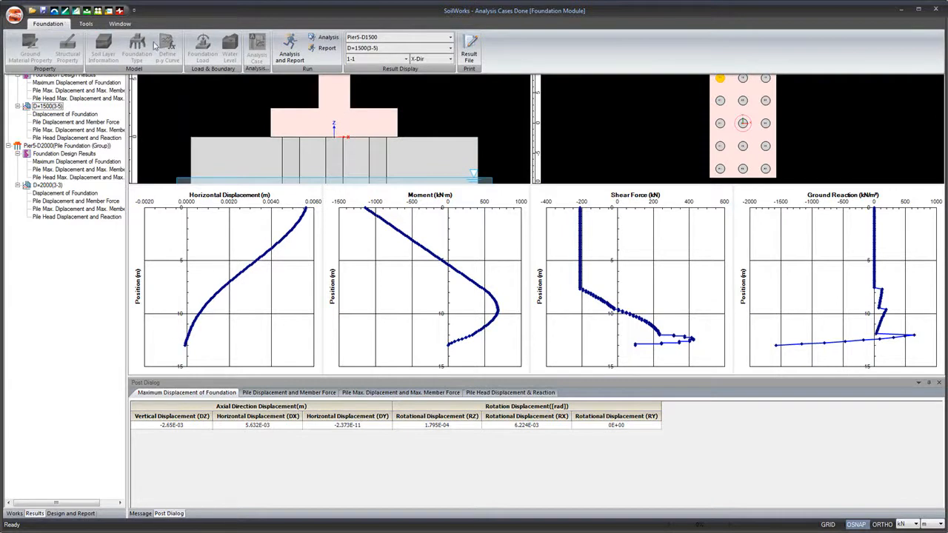
click(85, 25)
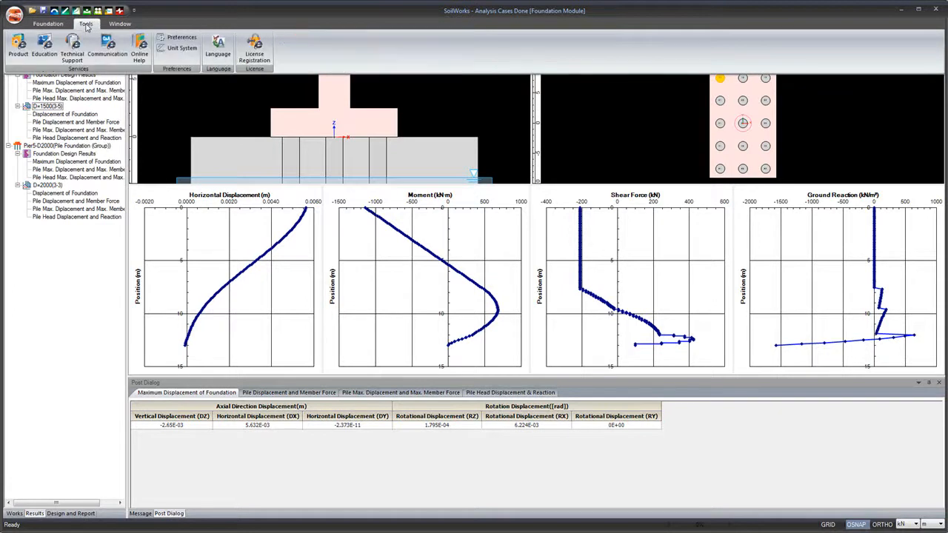
click(49, 25)
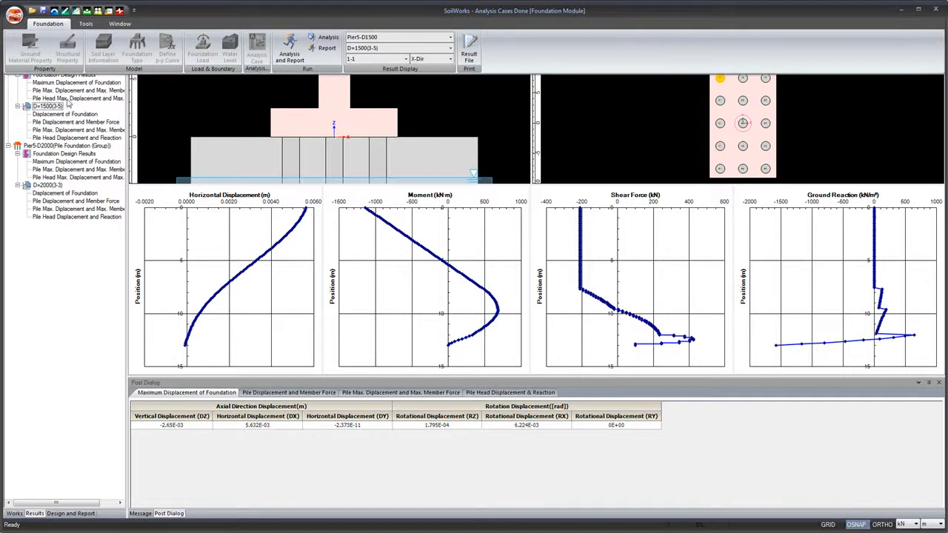
scroll(357, 141, down, 5)
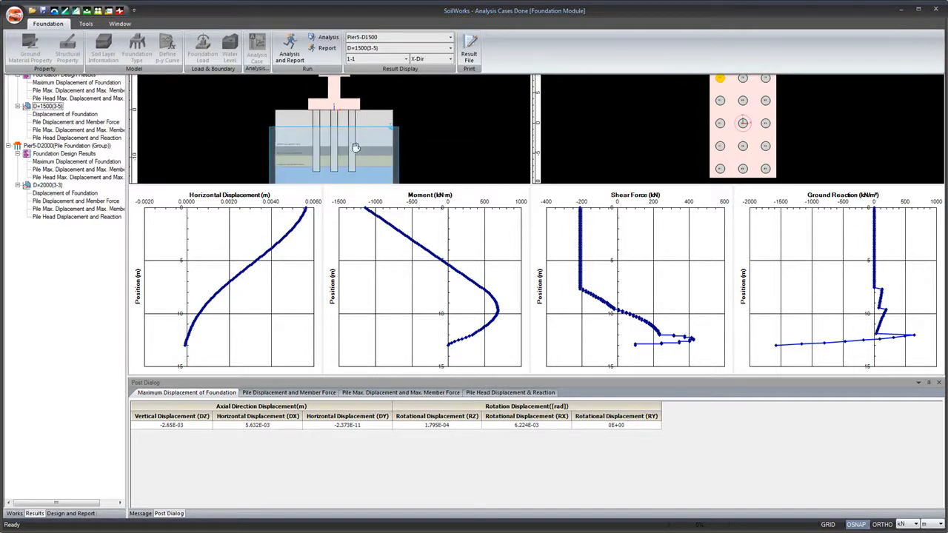
scroll(356, 141, up, 5)
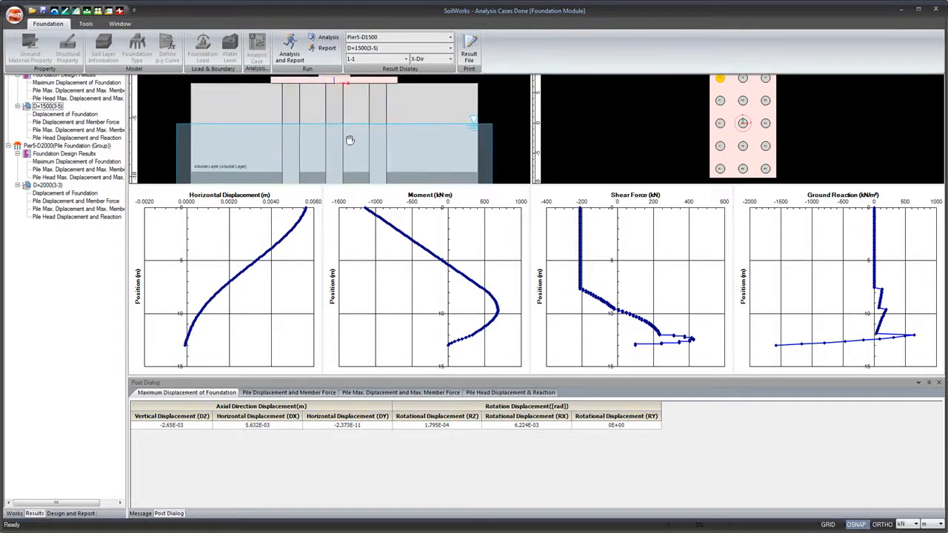